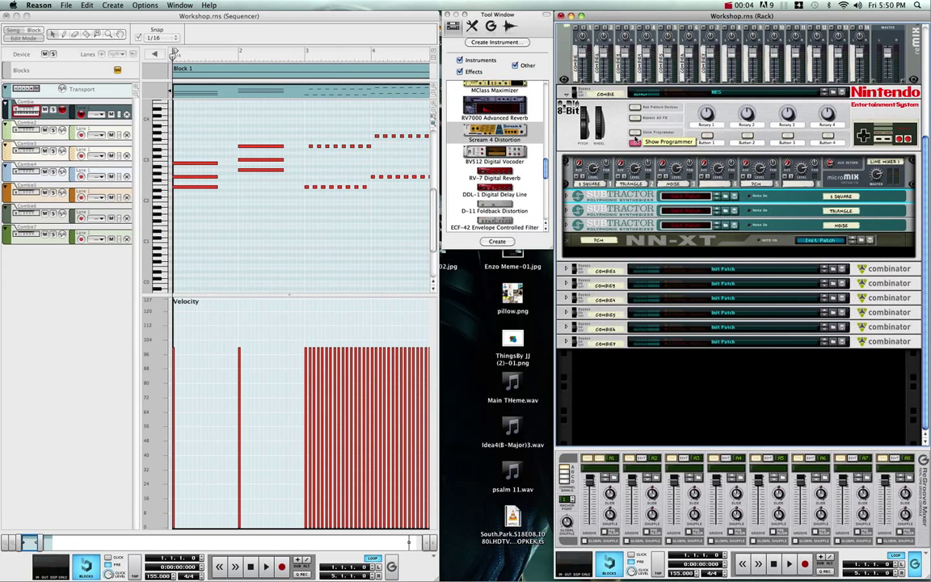
Step: Turn off Show Devices on the 8-Bit Combinator to collapse its internal devices below the mixer
{"action": "left_click", "coordinate": [635, 141]}
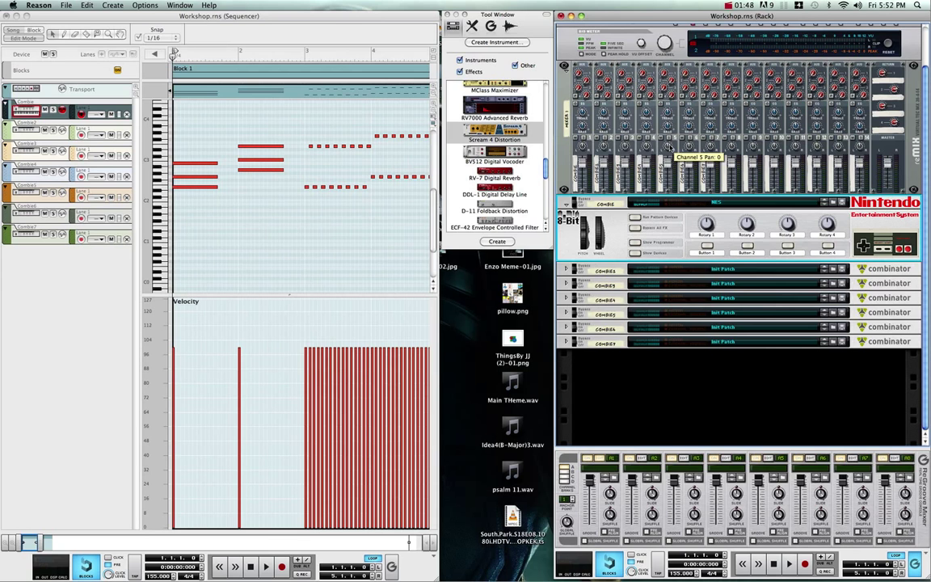
Step: Show the 8-Bit Combinator's devices again and unfold the 1 SQUARE SubTractor's full panel
{"action": "left_click", "coordinate": [635, 253]}
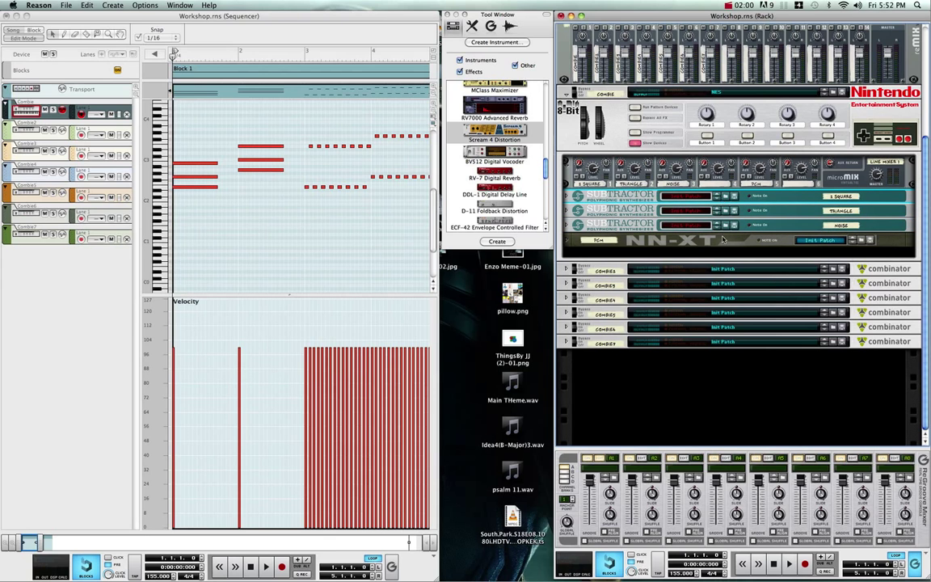
{"action": "left_click", "coordinate": [567, 194]}
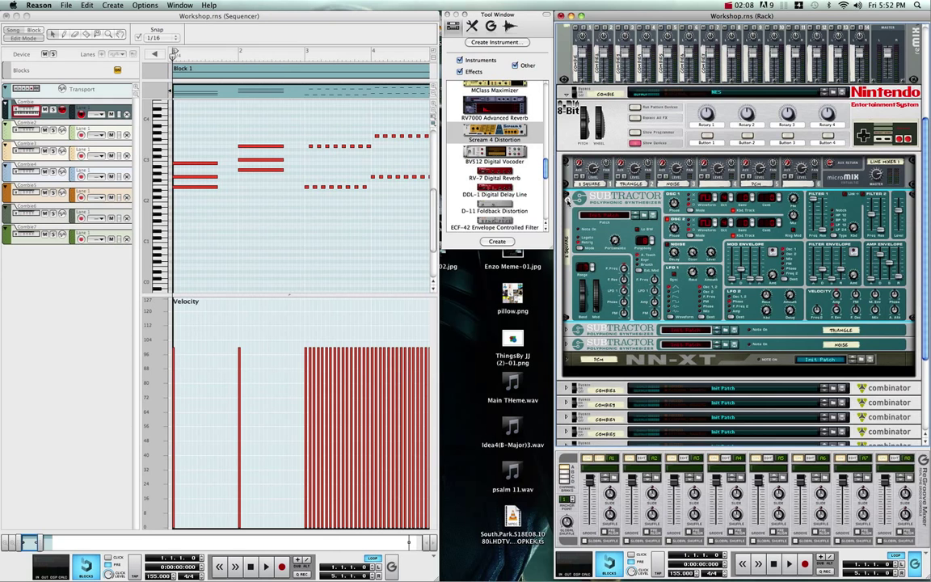
{"action": "left_click", "coordinate": [567, 196]}
{"action": "left_click", "coordinate": [567, 211]}
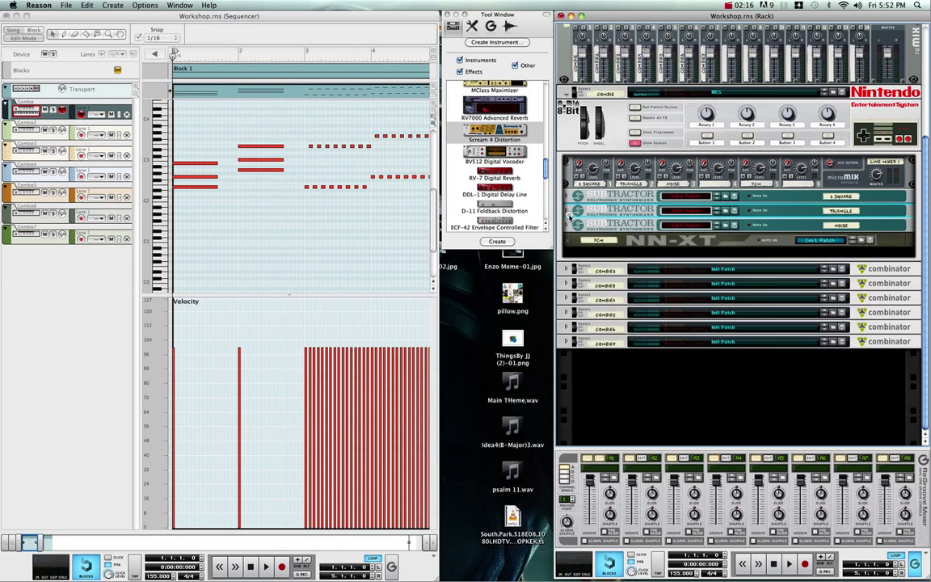
{"action": "left_click", "coordinate": [568, 211]}
{"action": "left_click", "coordinate": [602, 224]}
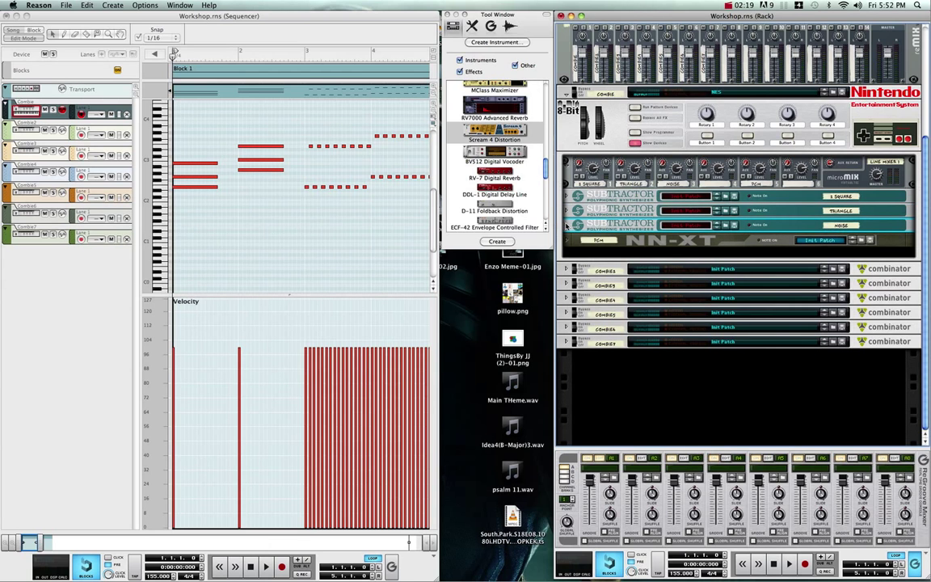
{"action": "left_click", "coordinate": [567, 225]}
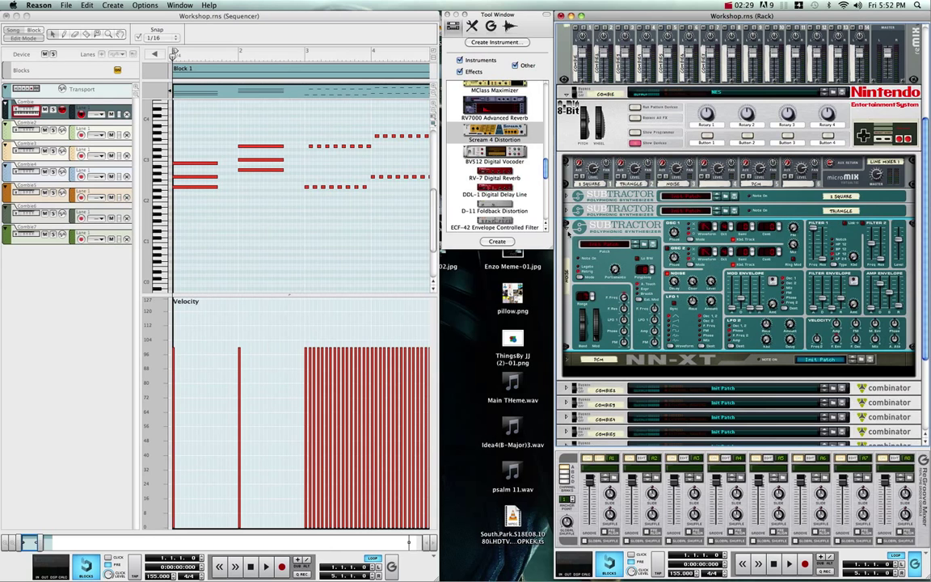
{"action": "left_click_drag", "start_coordinate": [571, 234], "coordinate": [568, 197]}
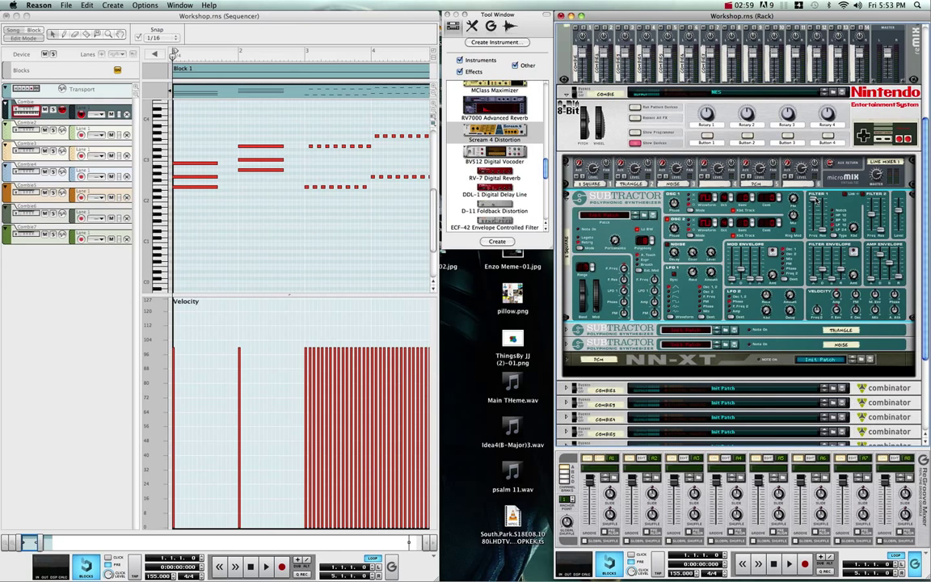
{"action": "mouse_move", "coordinate": [816, 201]}
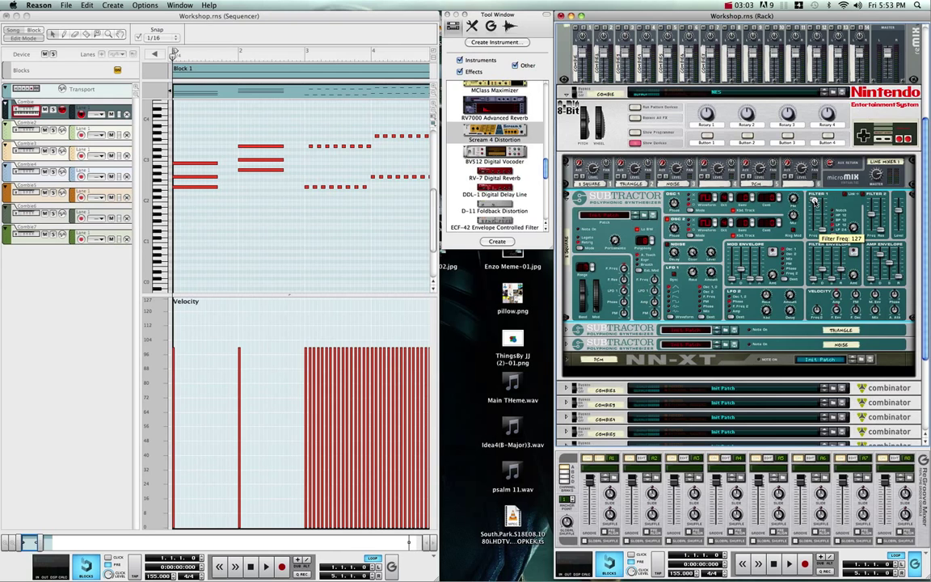
Step: Lower the 1 SQUARE SubTractor's Filter 1 frequency from 127 to about 95
{"action": "left_click_drag", "start_coordinate": [816, 201], "coordinate": [814, 207]}
{"action": "mouse_move", "coordinate": [814, 204]}
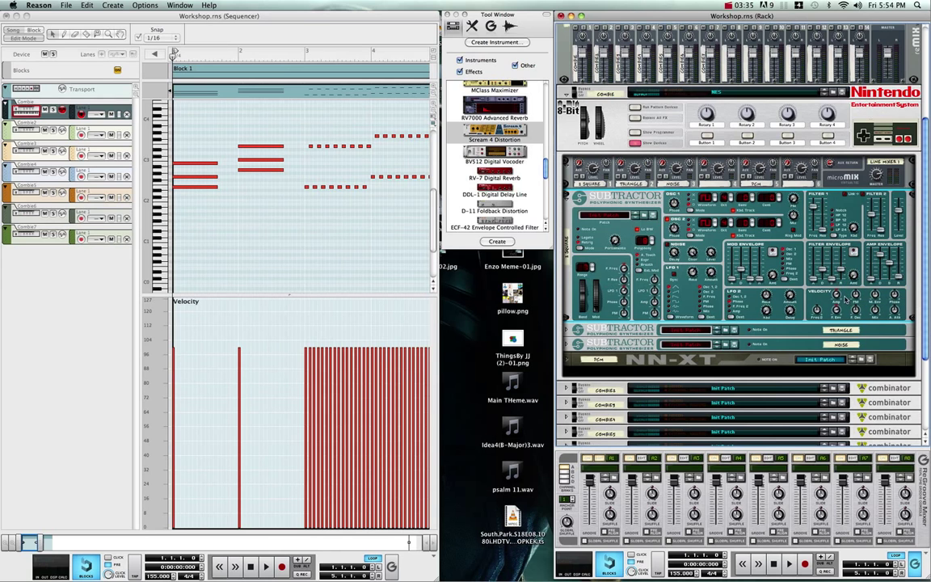
{"action": "mouse_move", "coordinate": [838, 299]}
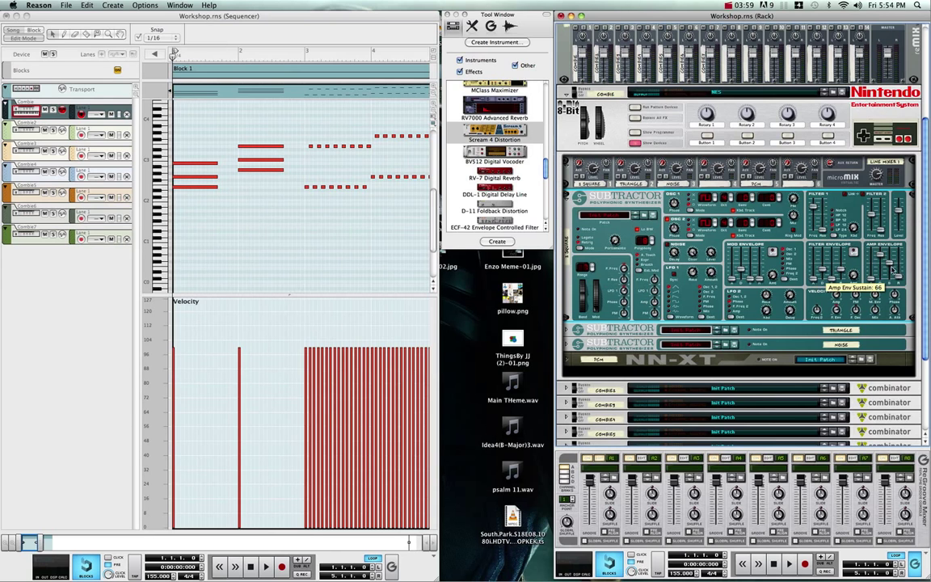
{"action": "mouse_move", "coordinate": [872, 212]}
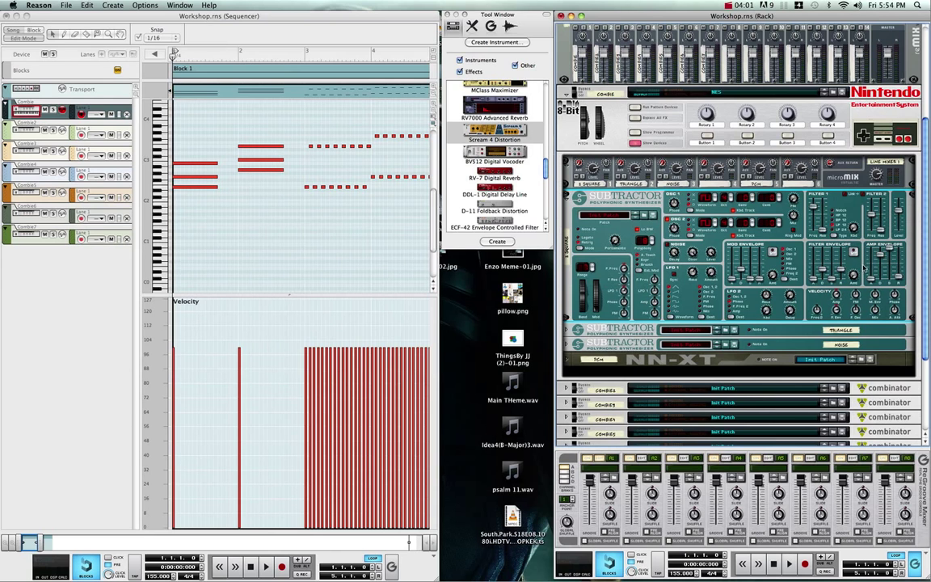
Step: Unfold the TRIANGLE SubTractor and lower its Filter 1 frequency from 115 to 97
{"action": "left_click", "coordinate": [568, 330]}
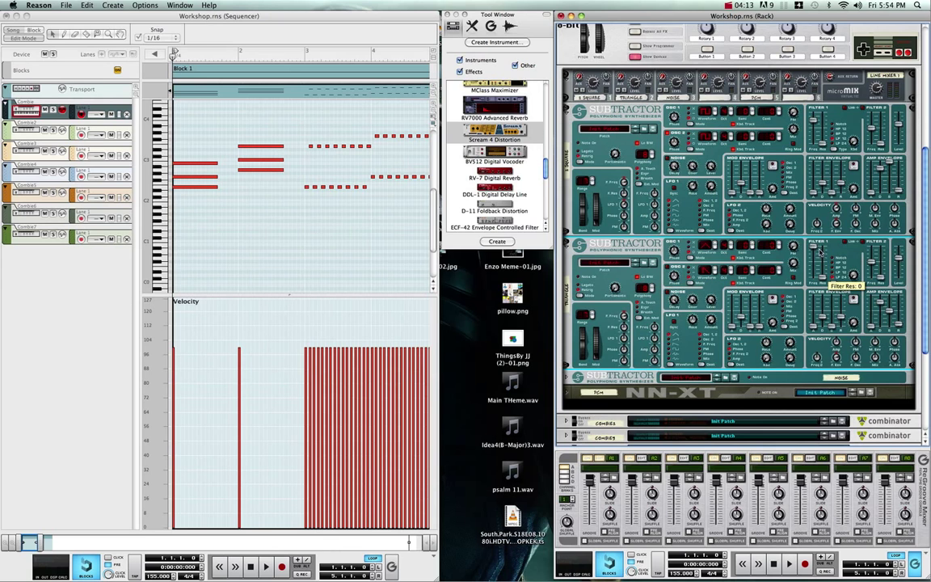
{"action": "left_click_drag", "start_coordinate": [815, 251], "coordinate": [815, 255]}
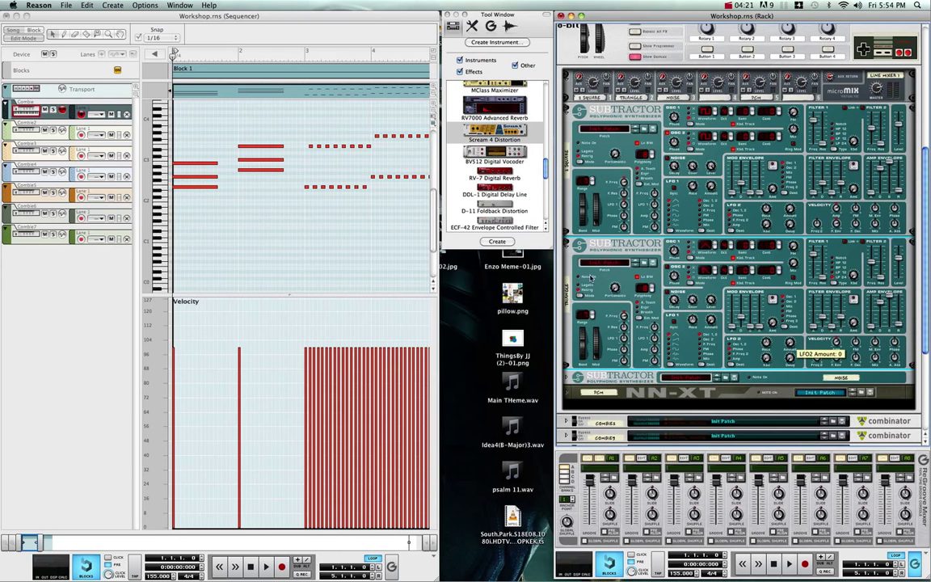
{"action": "left_click", "coordinate": [565, 243]}
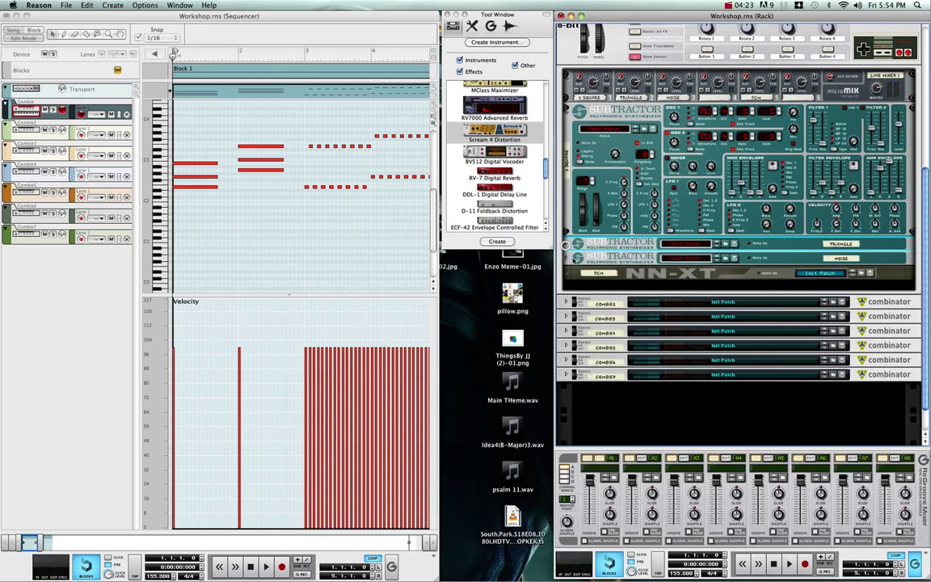
{"action": "left_click", "coordinate": [566, 254]}
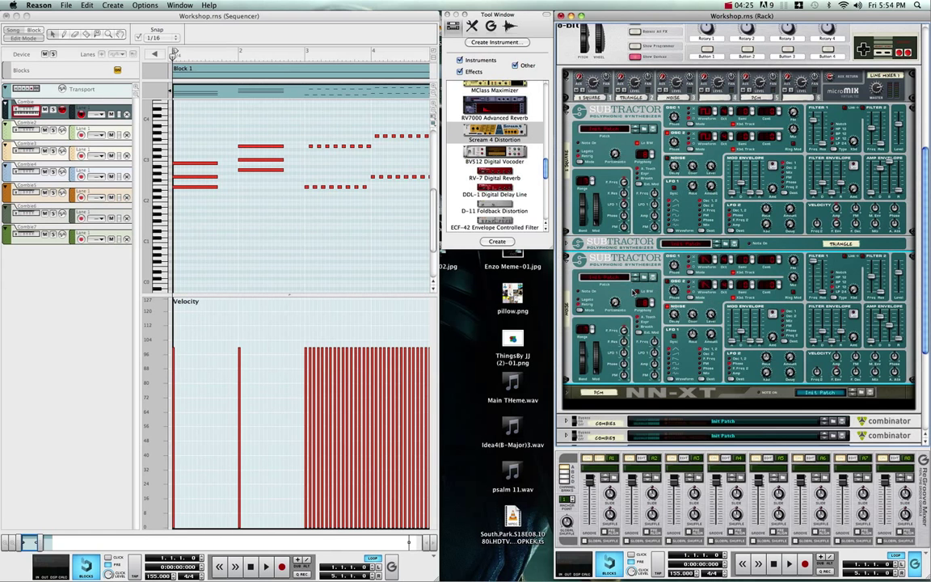
{"action": "left_click_drag", "start_coordinate": [804, 267], "coordinate": [812, 269]}
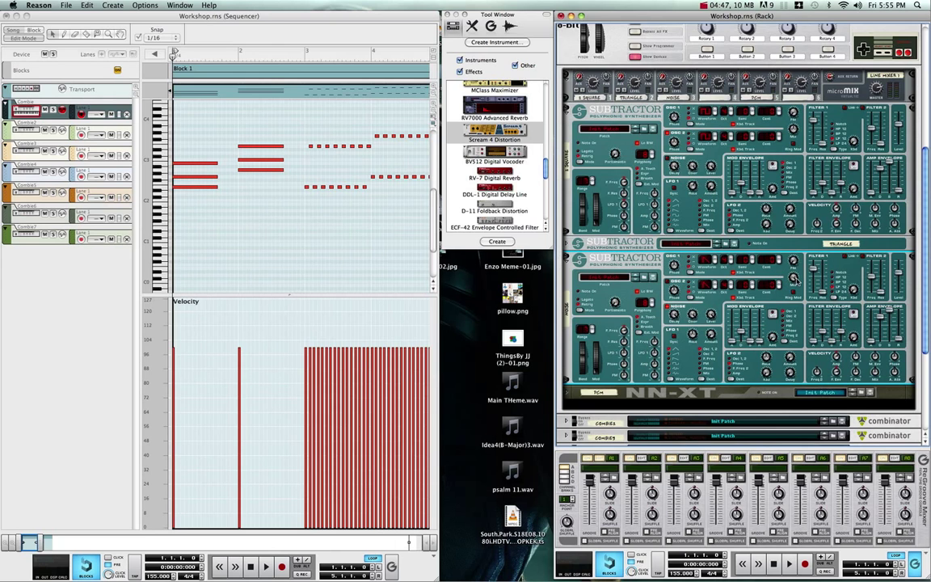
Step: Fold and reopen the TRIANGLE SubTractor, leaving its full panel expanded
{"action": "left_click", "coordinate": [568, 260]}
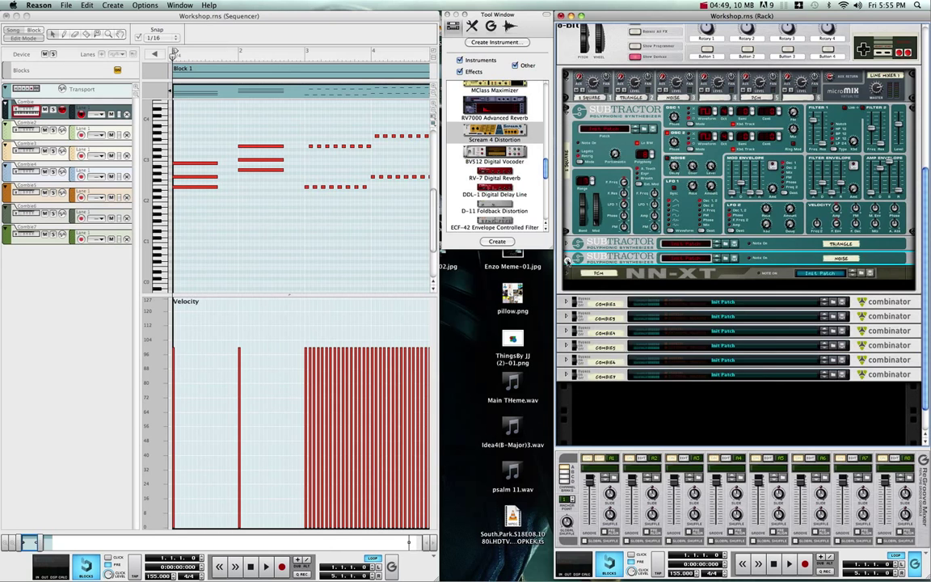
{"action": "left_click", "coordinate": [568, 259]}
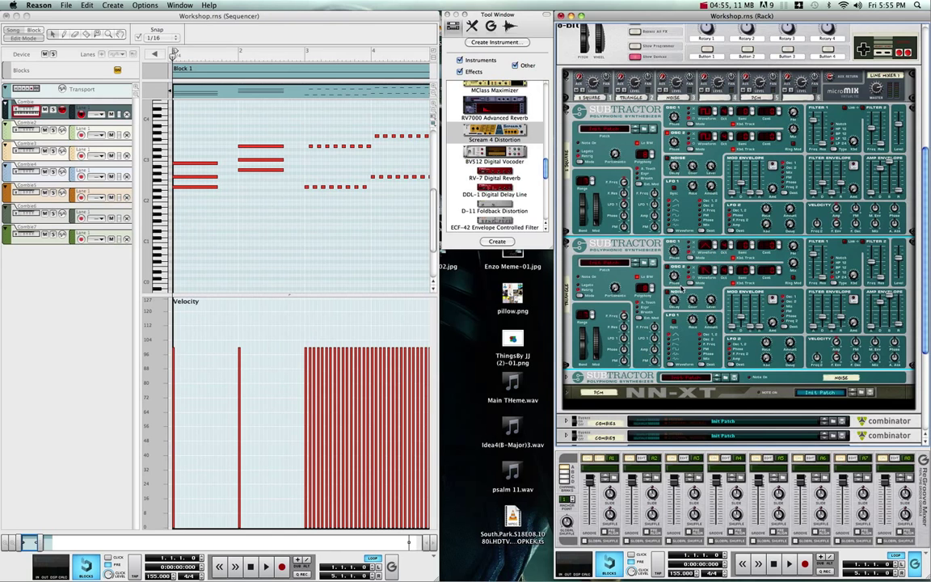
{"action": "left_click", "coordinate": [567, 242]}
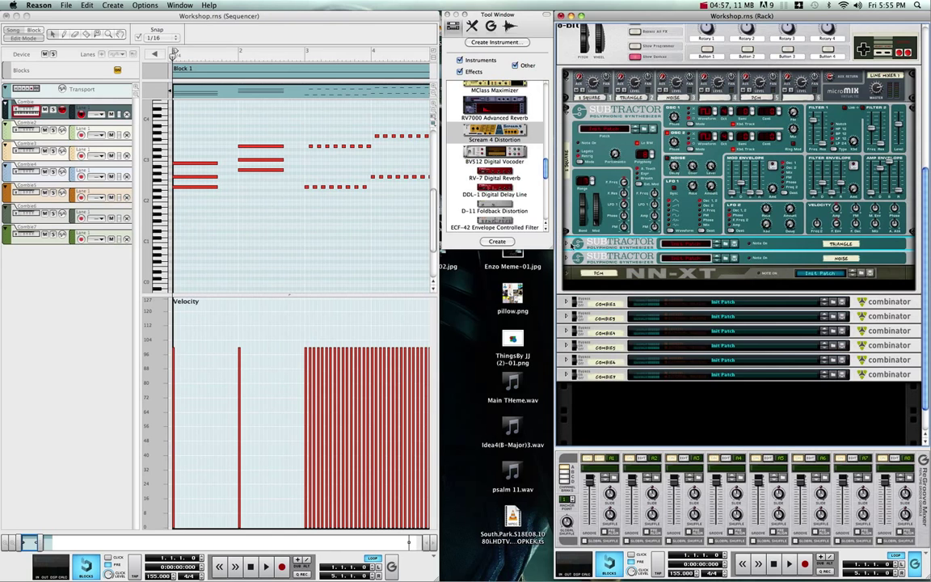
{"action": "left_click", "coordinate": [568, 242]}
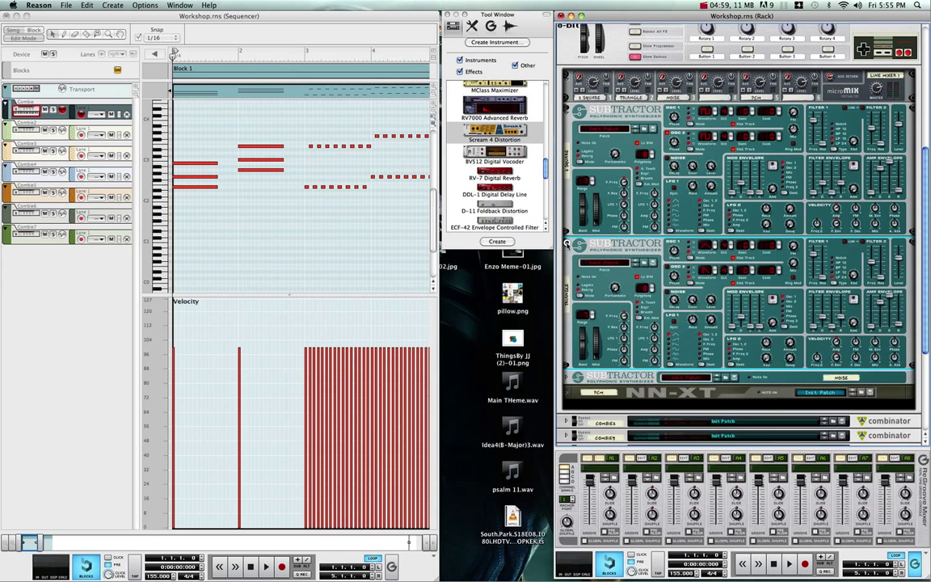
{"action": "left_click", "coordinate": [567, 348]}
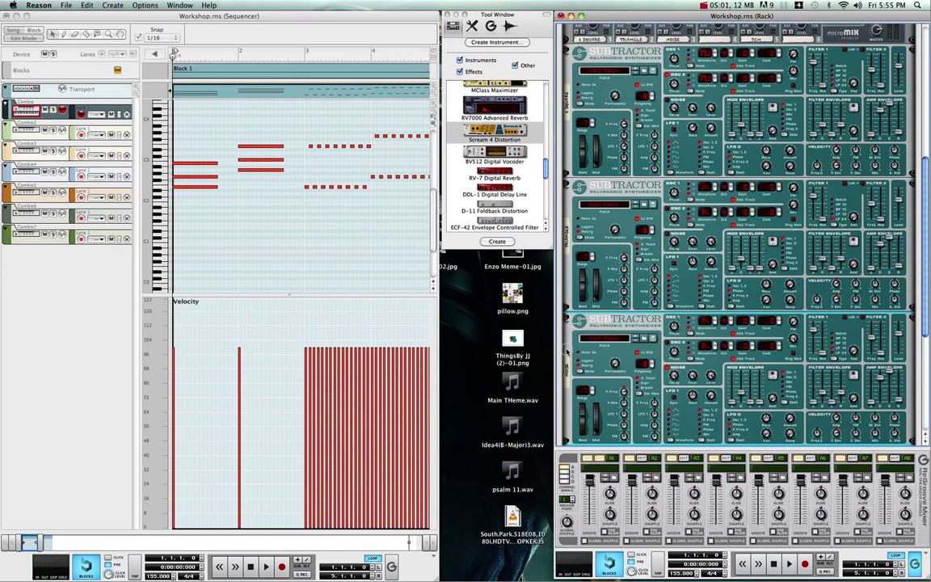
{"action": "scroll", "coordinate": [647, 349], "scroll_direction": "down", "scroll_amount": 1}
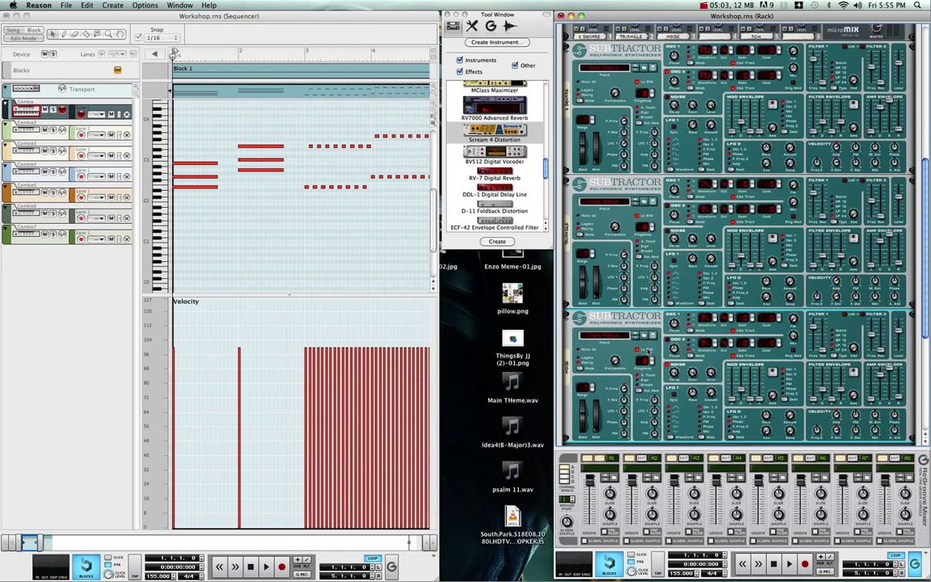
{"action": "scroll", "coordinate": [646, 352], "scroll_direction": "down", "scroll_amount": 3}
{"action": "scroll", "coordinate": [660, 342], "scroll_direction": "up", "scroll_amount": 2}
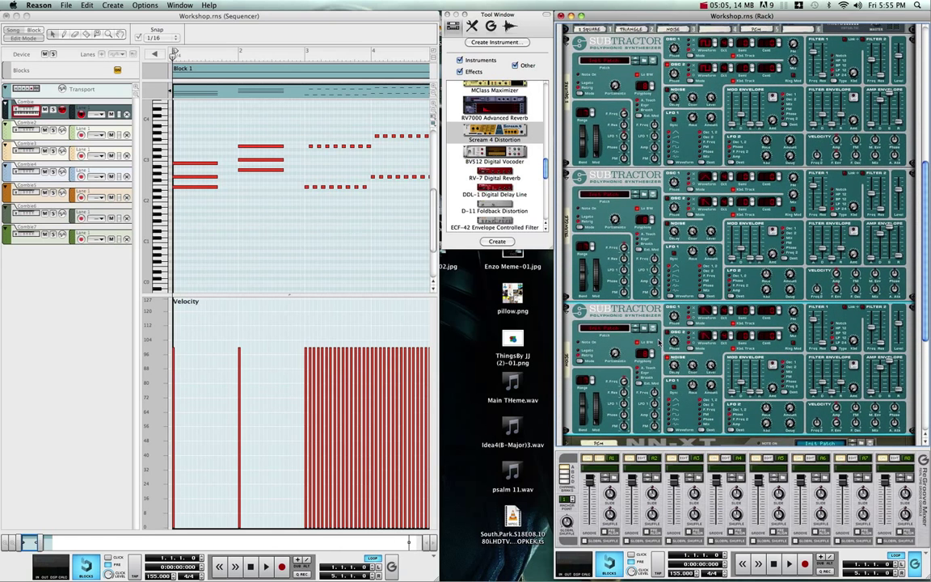
{"action": "scroll", "coordinate": [659, 342], "scroll_direction": "up", "scroll_amount": 3}
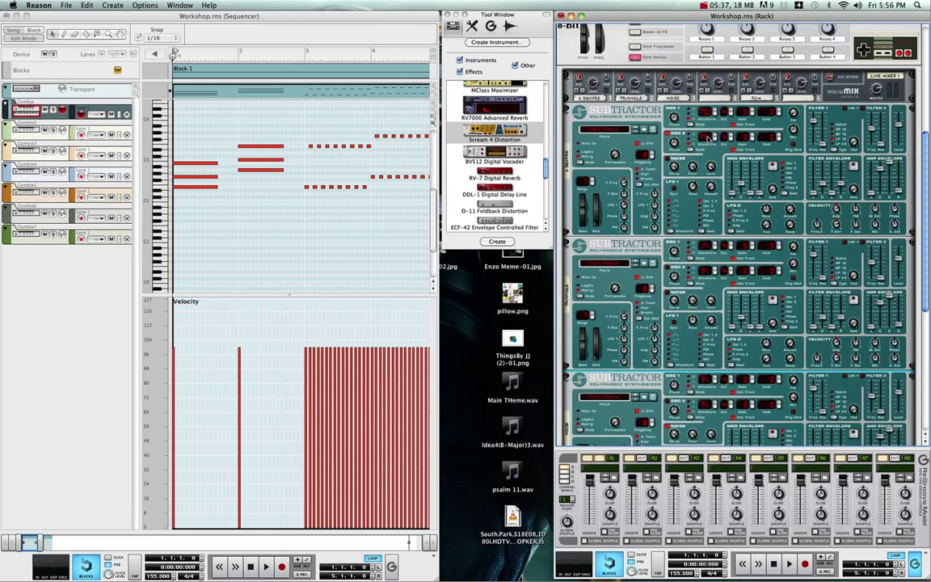
{"action": "scroll", "coordinate": [718, 253], "scroll_direction": "down", "scroll_amount": 6}
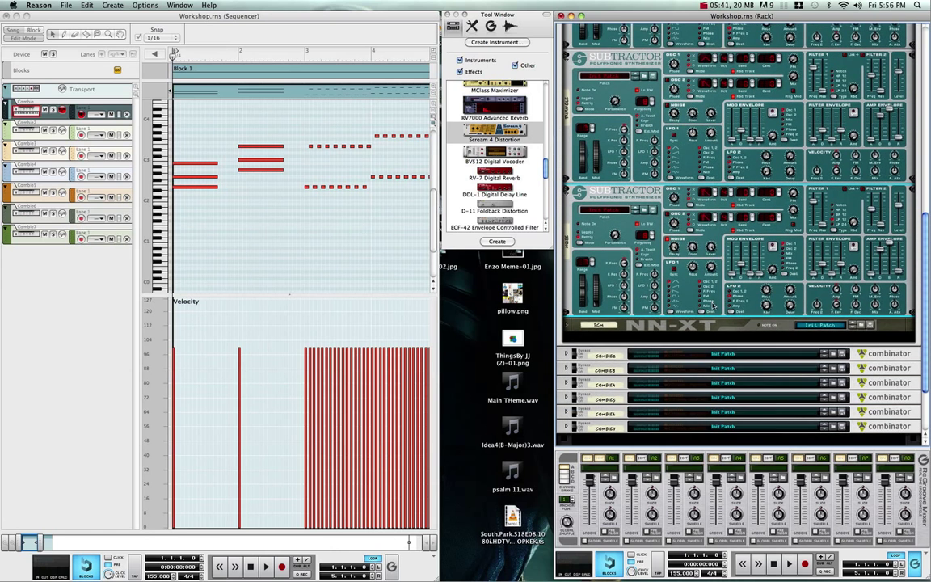
{"action": "scroll", "coordinate": [687, 263], "scroll_direction": "up", "scroll_amount": 4}
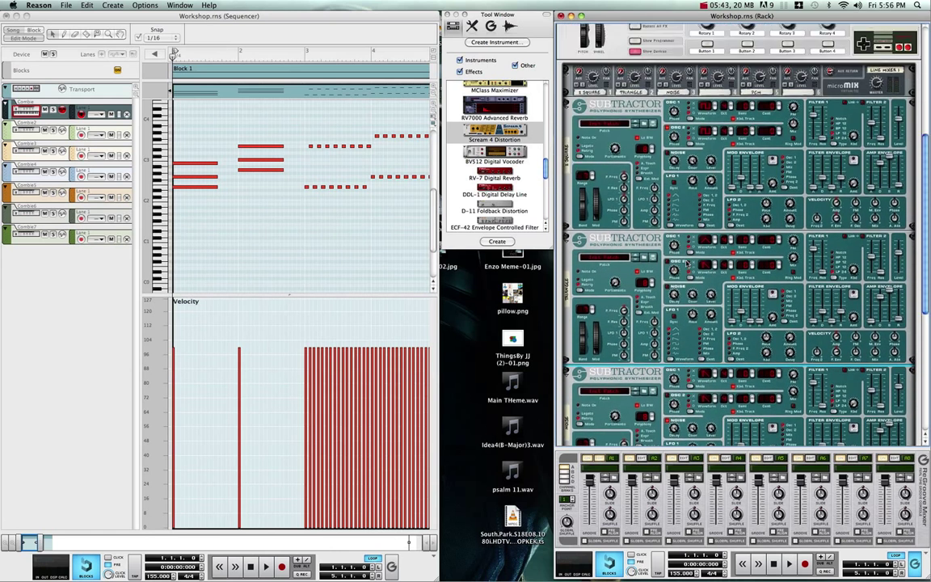
{"action": "scroll", "coordinate": [685, 263], "scroll_direction": "down", "scroll_amount": 3}
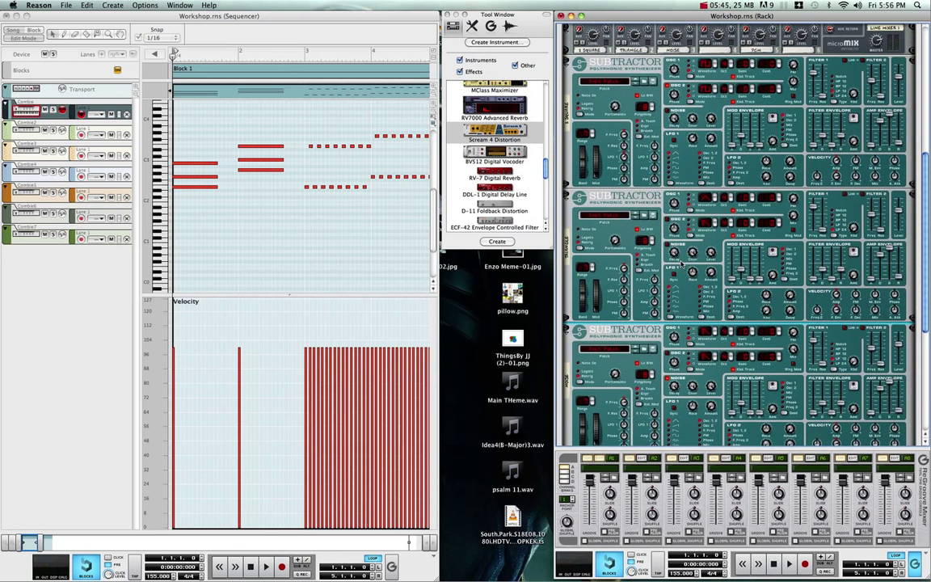
{"action": "scroll", "coordinate": [681, 264], "scroll_direction": "up", "scroll_amount": 1}
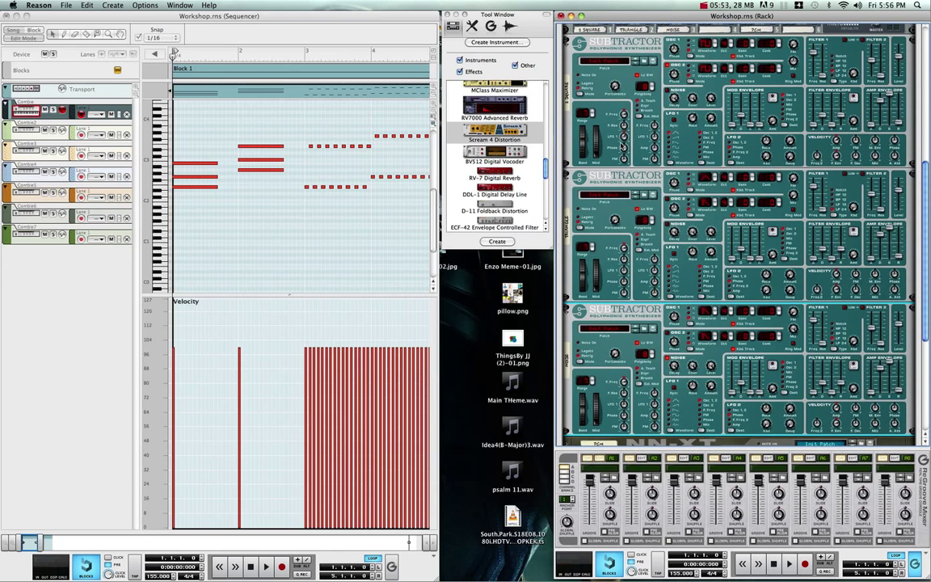
{"action": "mouse_move", "coordinate": [623, 149]}
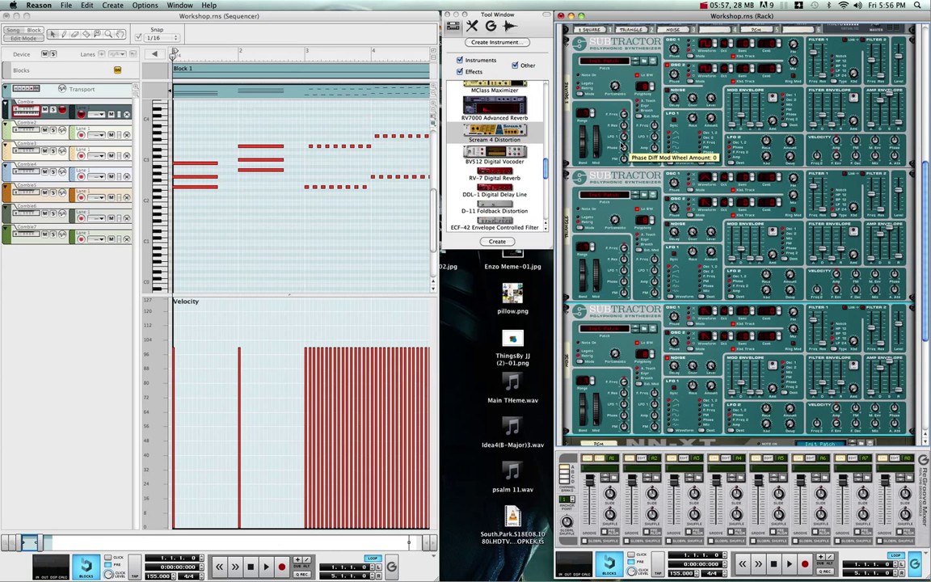
{"action": "scroll", "coordinate": [618, 147], "scroll_direction": "up", "scroll_amount": 3}
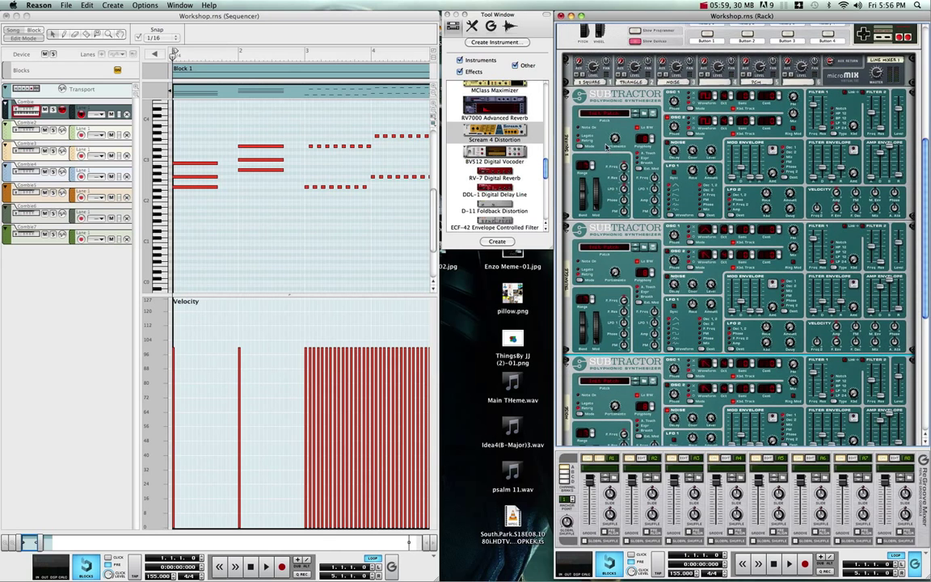
Step: Drag Scream 4 Distortion units from the Tool Window into the Combinator, one after each SubTractor
{"action": "left_click", "coordinate": [467, 128]}
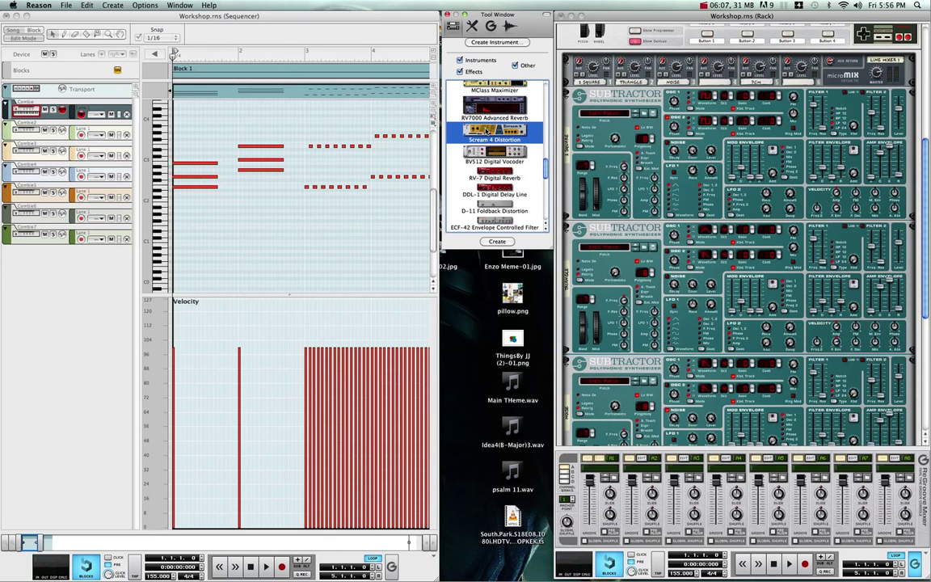
{"action": "left_click_drag", "start_coordinate": [487, 130], "coordinate": [638, 221]}
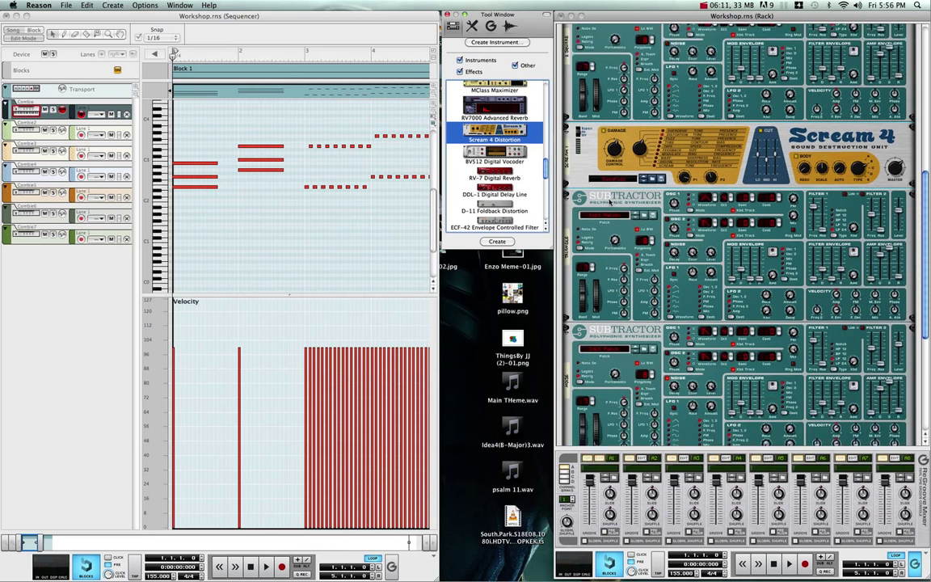
{"action": "left_click_drag", "start_coordinate": [485, 122], "coordinate": [622, 260]}
{"action": "left_click_drag", "start_coordinate": [487, 129], "coordinate": [592, 160]}
Step: Apply Initialize Patch to all three Scream 4 Distortion units in the Combinator
{"action": "right_click", "coordinate": [592, 159]}
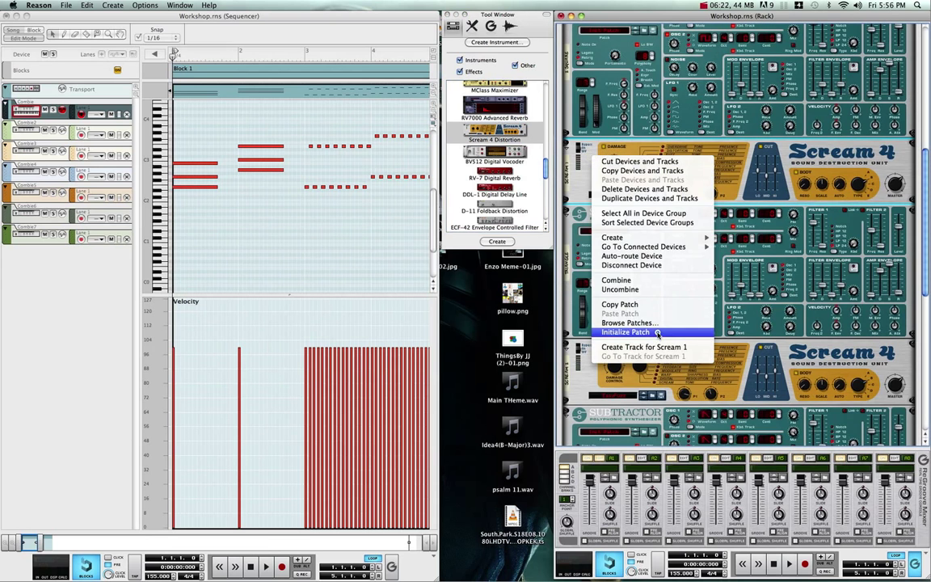
{"action": "left_click", "coordinate": [623, 386]}
{"action": "scroll", "coordinate": [602, 299], "scroll_direction": "down", "scroll_amount": 3}
{"action": "right_click", "coordinate": [603, 298]}
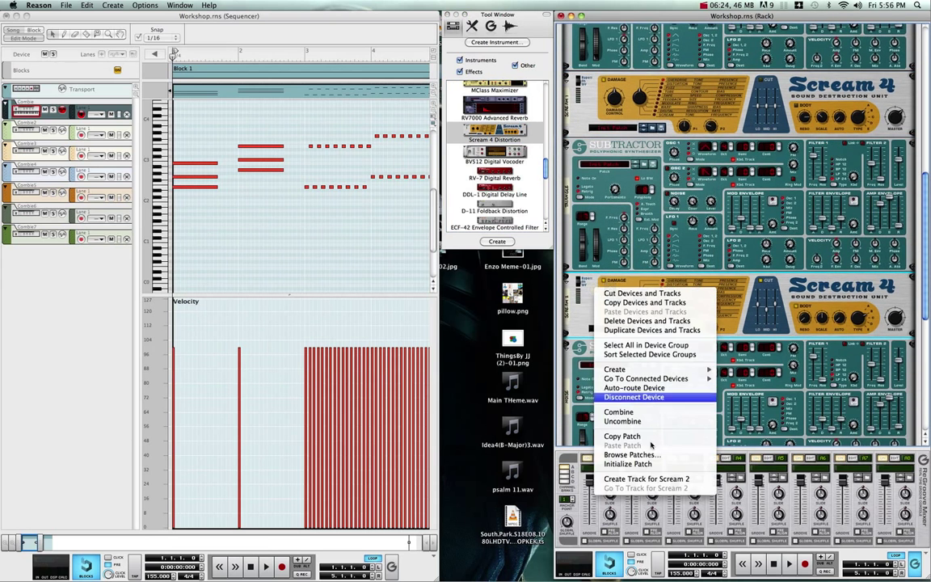
{"action": "left_click", "coordinate": [638, 461]}
{"action": "scroll", "coordinate": [612, 431], "scroll_direction": "down", "scroll_amount": 4}
{"action": "scroll", "coordinate": [612, 431], "scroll_direction": "down", "scroll_amount": 4}
{"action": "right_click", "coordinate": [594, 420]}
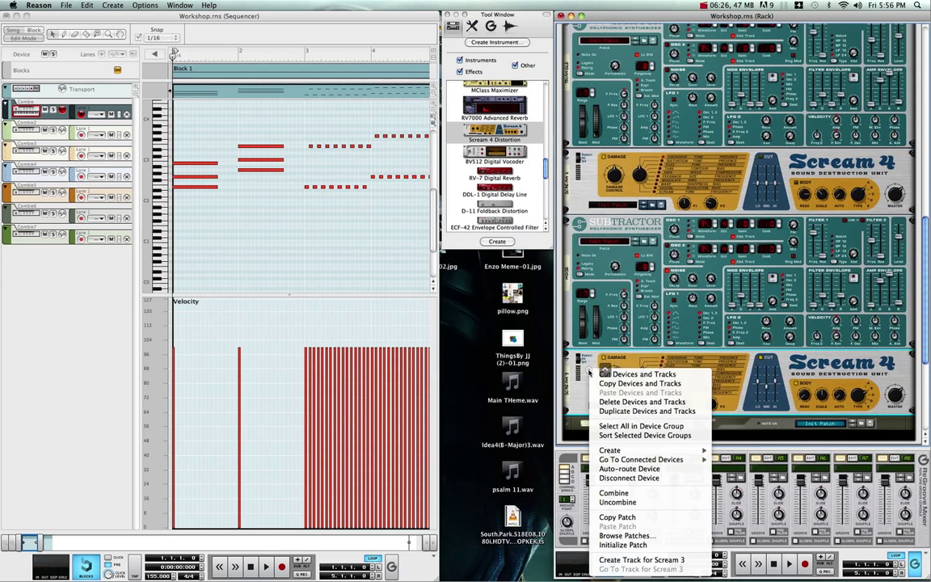
{"action": "left_click", "coordinate": [638, 545]}
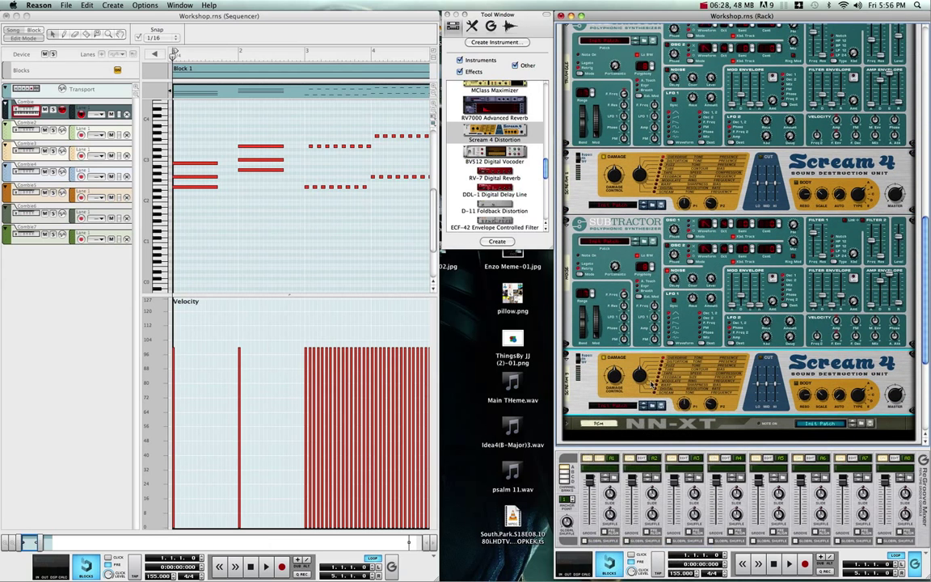
{"action": "scroll", "coordinate": [646, 383], "scroll_direction": "up", "scroll_amount": 4}
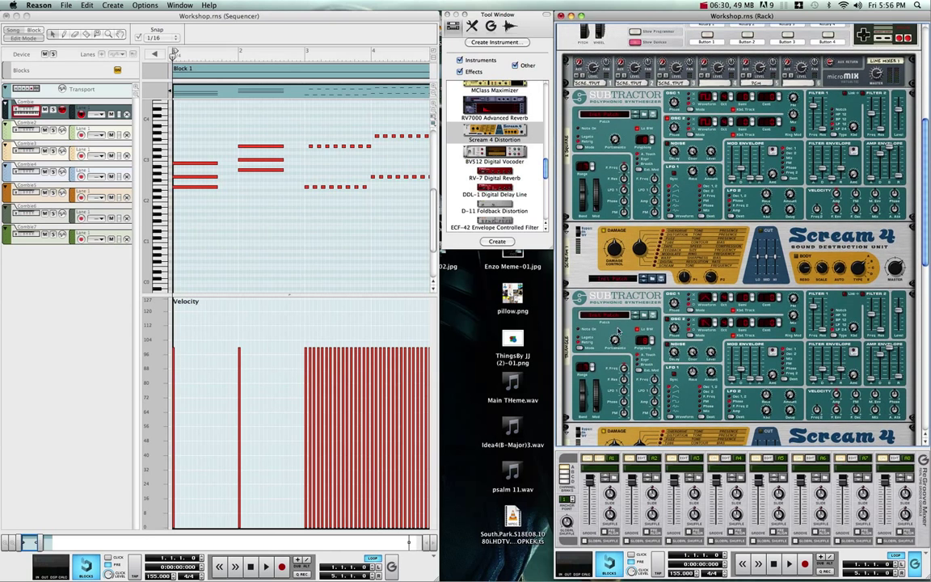
{"action": "left_click", "coordinate": [654, 265]}
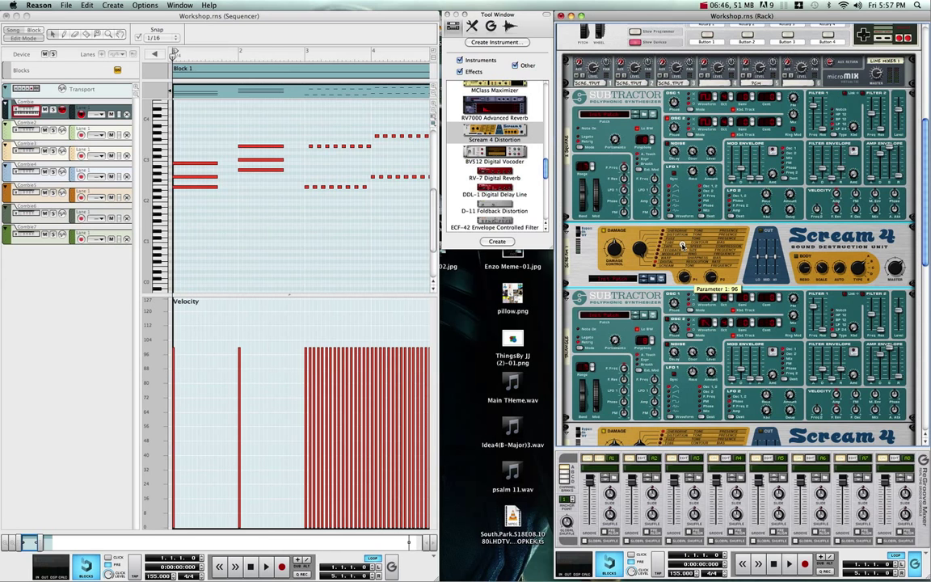
{"action": "scroll", "coordinate": [661, 253], "scroll_direction": "up", "scroll_amount": 2}
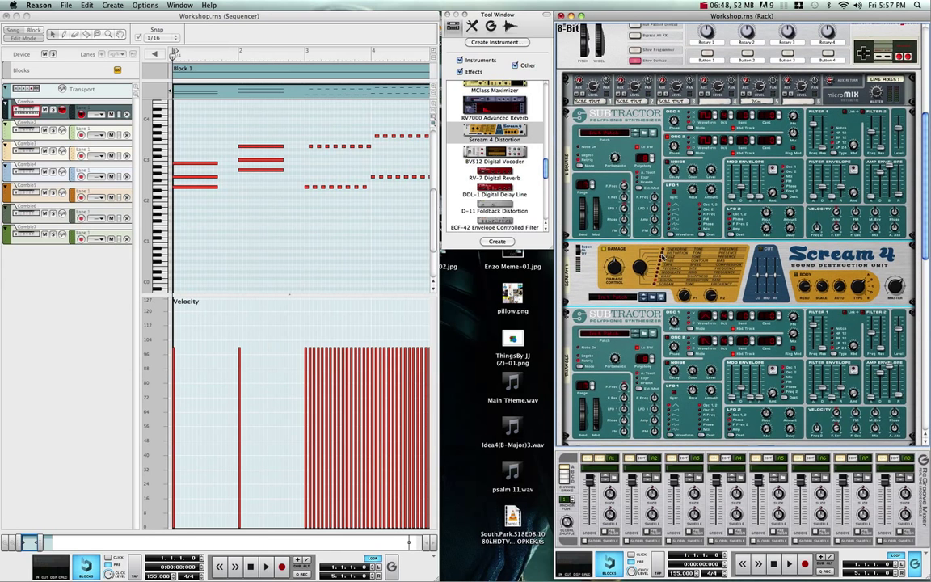
{"action": "scroll", "coordinate": [727, 268], "scroll_direction": "down", "scroll_amount": 10}
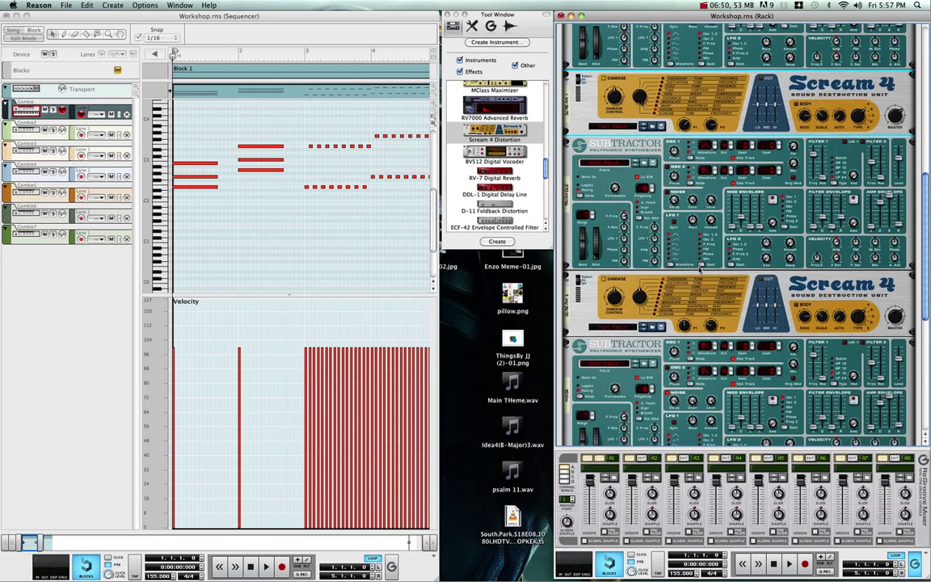
{"action": "scroll", "coordinate": [692, 291], "scroll_direction": "down", "scroll_amount": 1}
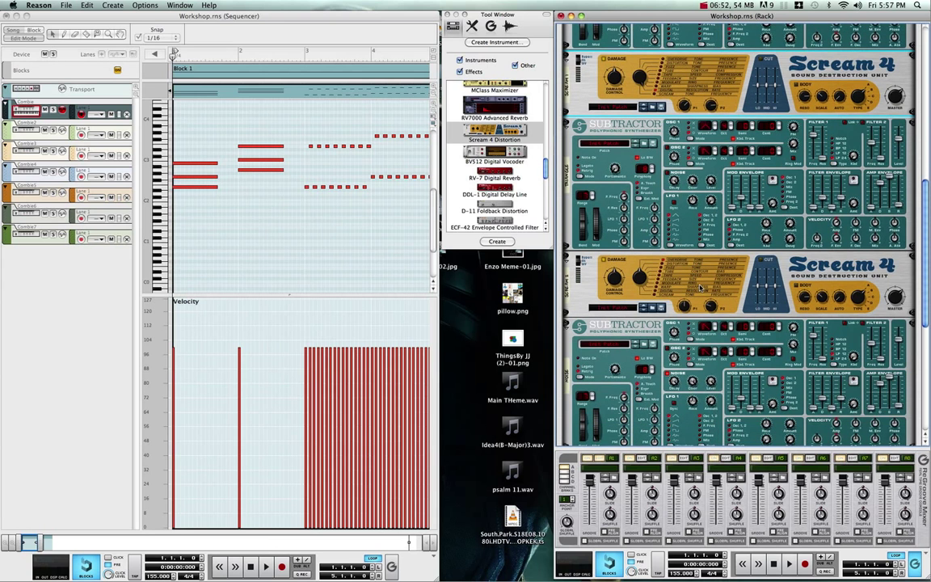
{"action": "scroll", "coordinate": [700, 287], "scroll_direction": "down", "scroll_amount": 5}
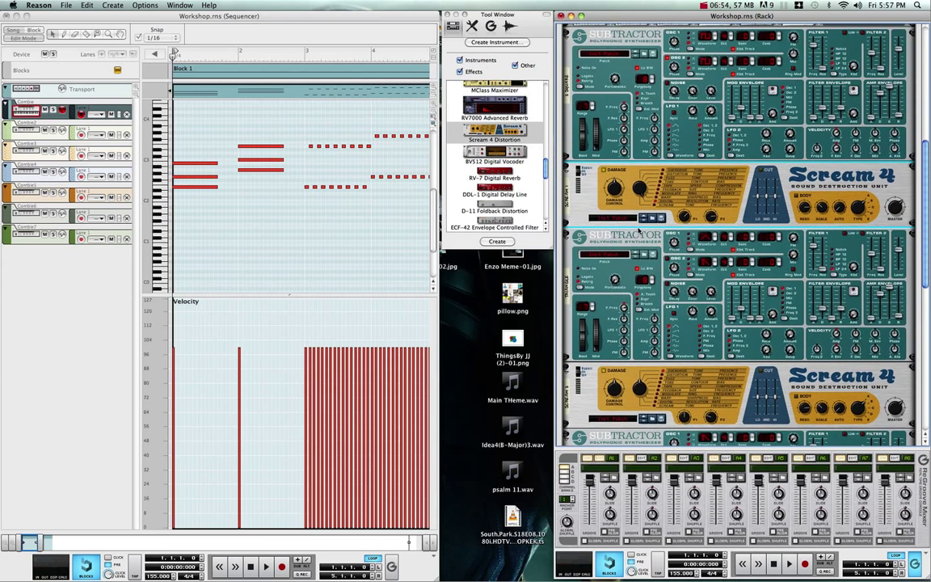
{"action": "scroll", "coordinate": [636, 236], "scroll_direction": "up", "scroll_amount": 9}
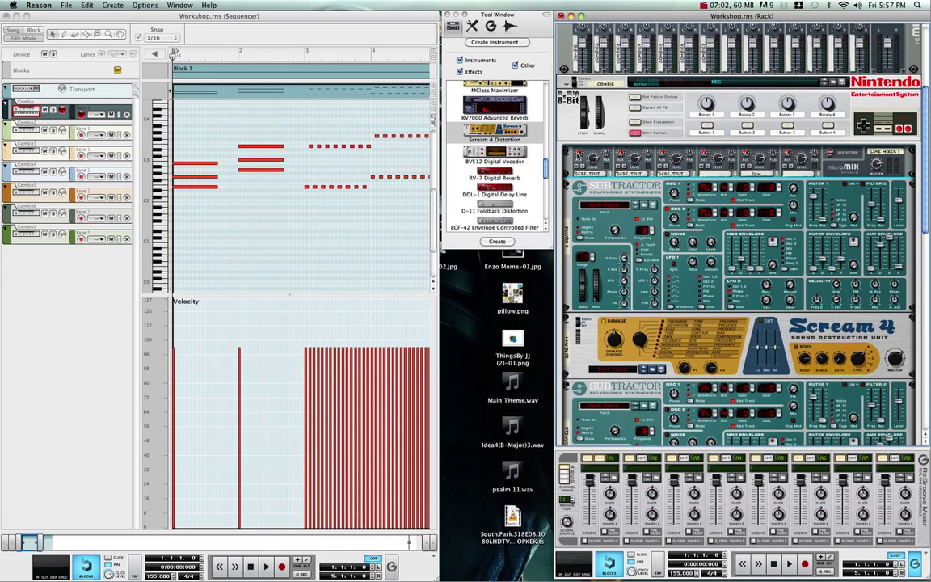
{"action": "scroll", "coordinate": [634, 199], "scroll_direction": "down", "scroll_amount": 12}
{"action": "scroll", "coordinate": [662, 202], "scroll_direction": "up", "scroll_amount": 7}
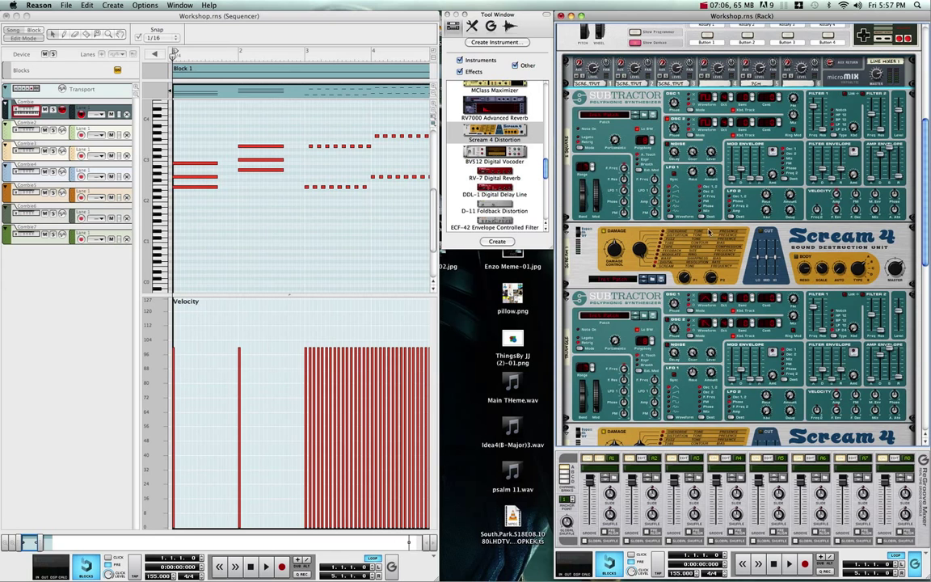
{"action": "scroll", "coordinate": [710, 232], "scroll_direction": "down", "scroll_amount": 10}
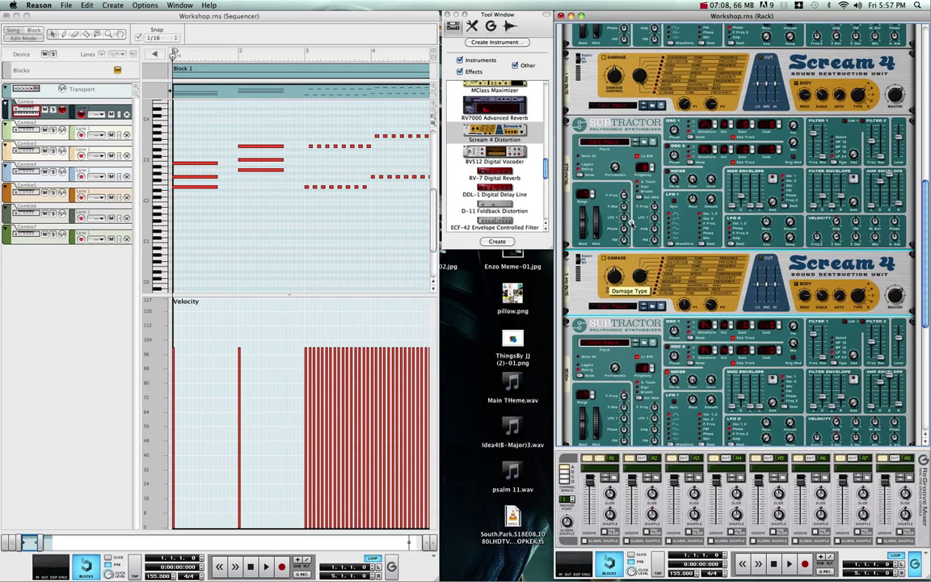
{"action": "scroll", "coordinate": [661, 283], "scroll_direction": "down", "scroll_amount": 13}
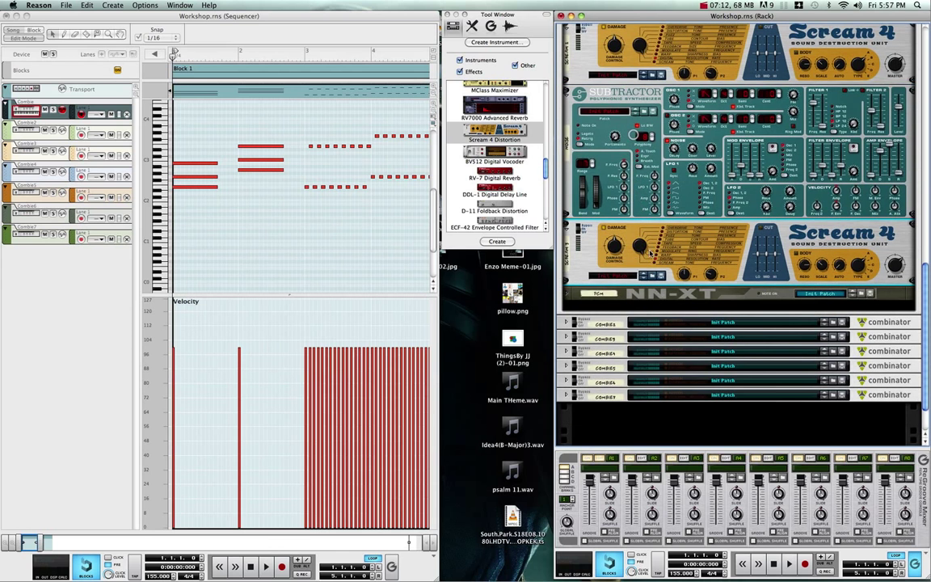
{"action": "scroll", "coordinate": [700, 307], "scroll_direction": "up", "scroll_amount": 15}
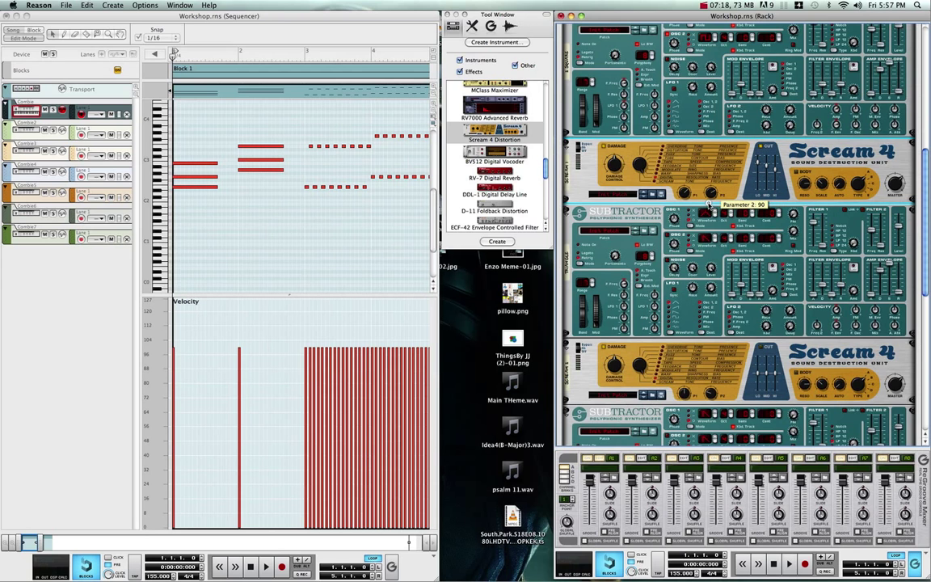
{"action": "scroll", "coordinate": [709, 193], "scroll_direction": "down", "scroll_amount": 3}
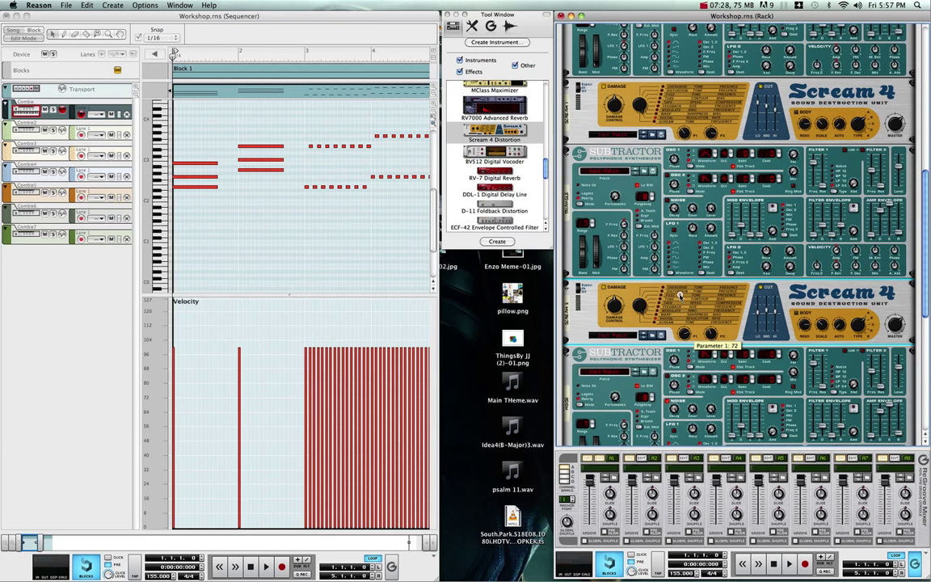
{"action": "scroll", "coordinate": [677, 294], "scroll_direction": "down", "scroll_amount": 5}
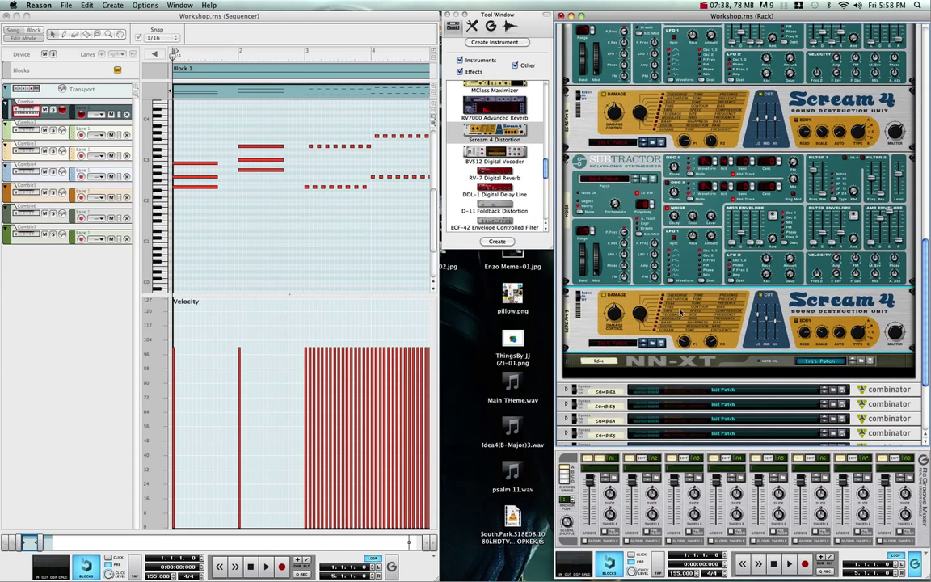
{"action": "scroll", "coordinate": [689, 351], "scroll_direction": "up", "scroll_amount": 3}
{"action": "scroll", "coordinate": [689, 352], "scroll_direction": "up", "scroll_amount": 3}
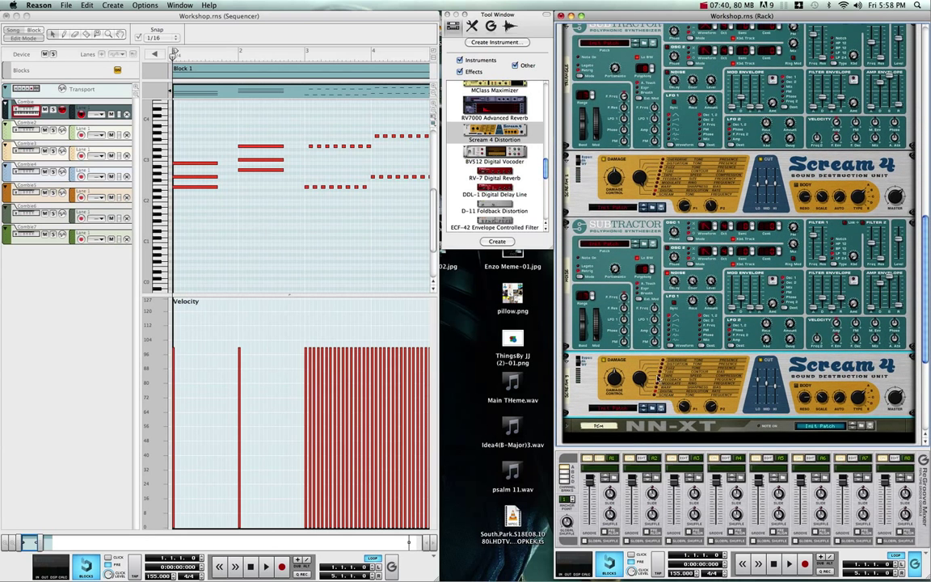
{"action": "scroll", "coordinate": [683, 377], "scroll_direction": "up", "scroll_amount": 15}
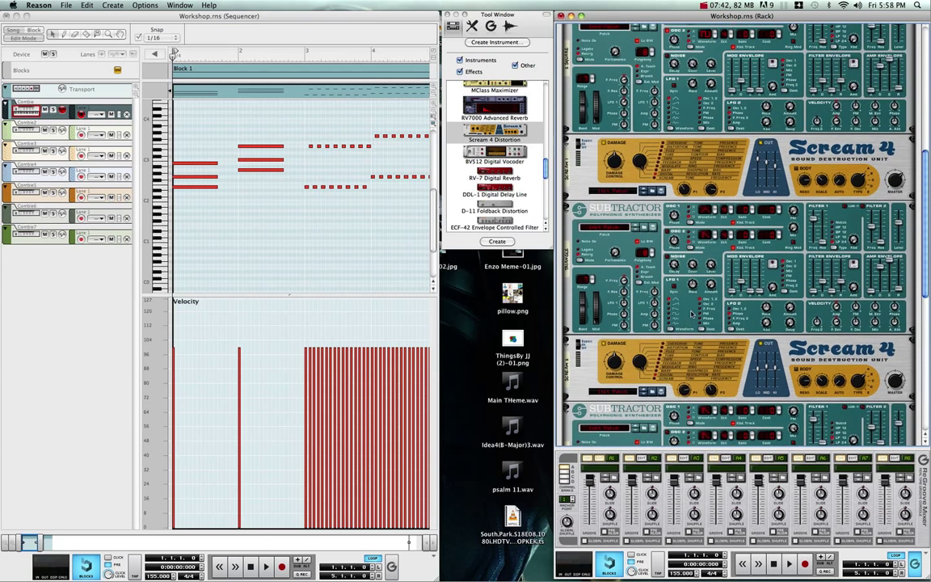
{"action": "scroll", "coordinate": [715, 274], "scroll_direction": "up", "scroll_amount": 4}
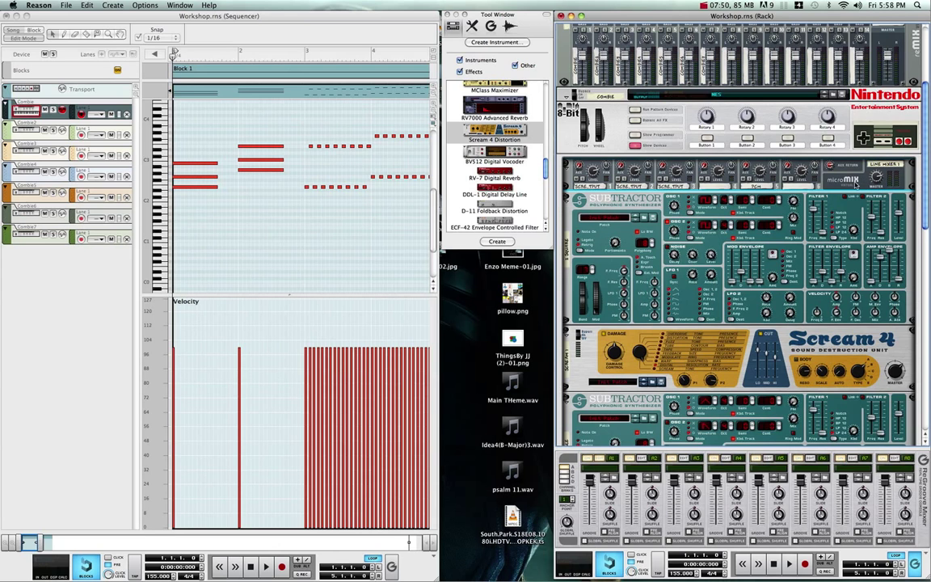
{"action": "scroll", "coordinate": [722, 300], "scroll_direction": "down", "scroll_amount": 1}
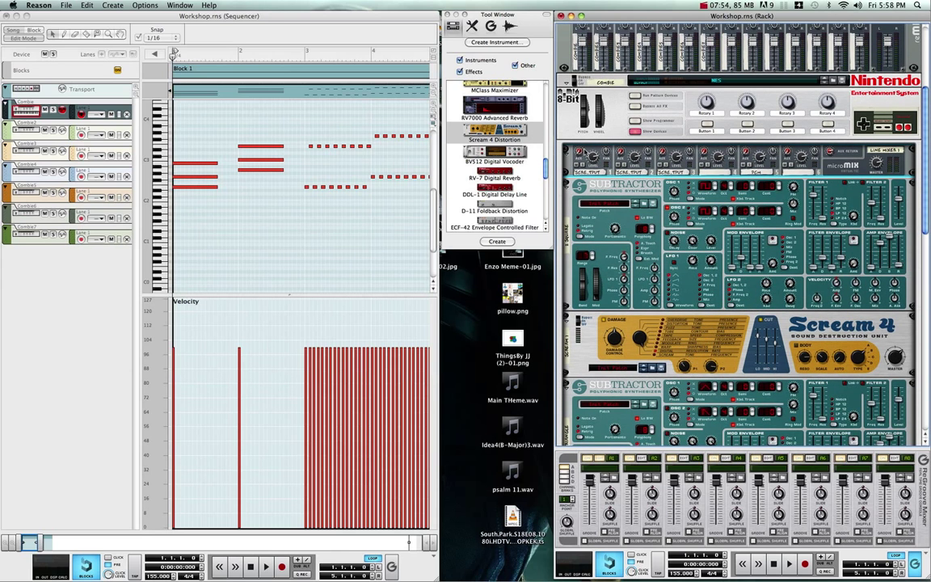
{"action": "scroll", "coordinate": [719, 292], "scroll_direction": "down", "scroll_amount": 5}
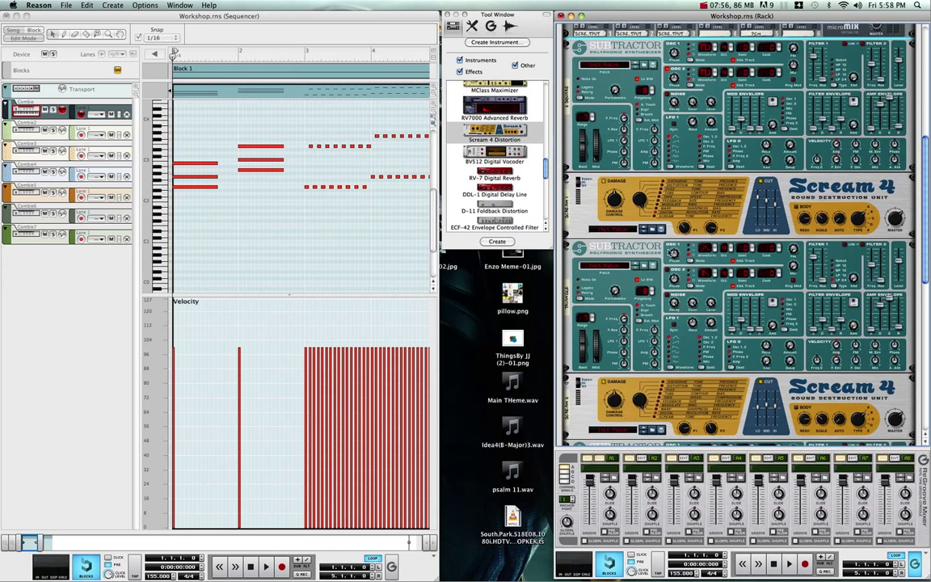
{"action": "scroll", "coordinate": [642, 230], "scroll_direction": "down", "scroll_amount": 7}
{"action": "scroll", "coordinate": [692, 235], "scroll_direction": "down", "scroll_amount": 7}
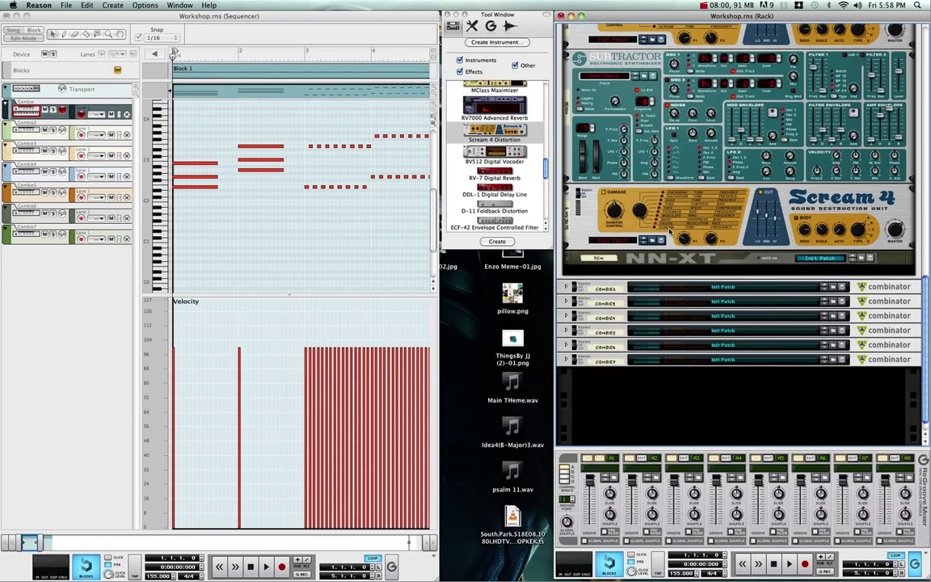
{"action": "scroll", "coordinate": [669, 230], "scroll_direction": "up", "scroll_amount": 15}
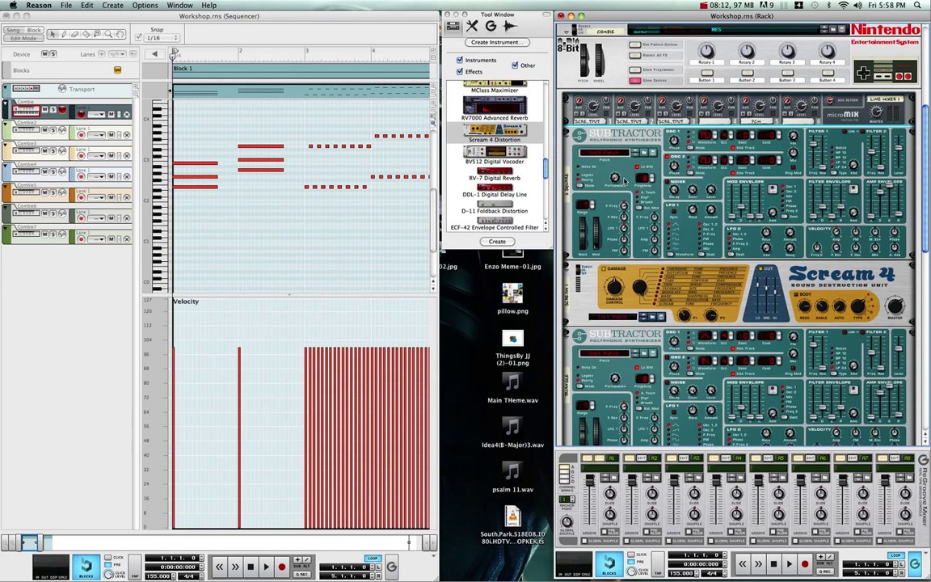
{"action": "scroll", "coordinate": [620, 216], "scroll_direction": "down", "scroll_amount": 4}
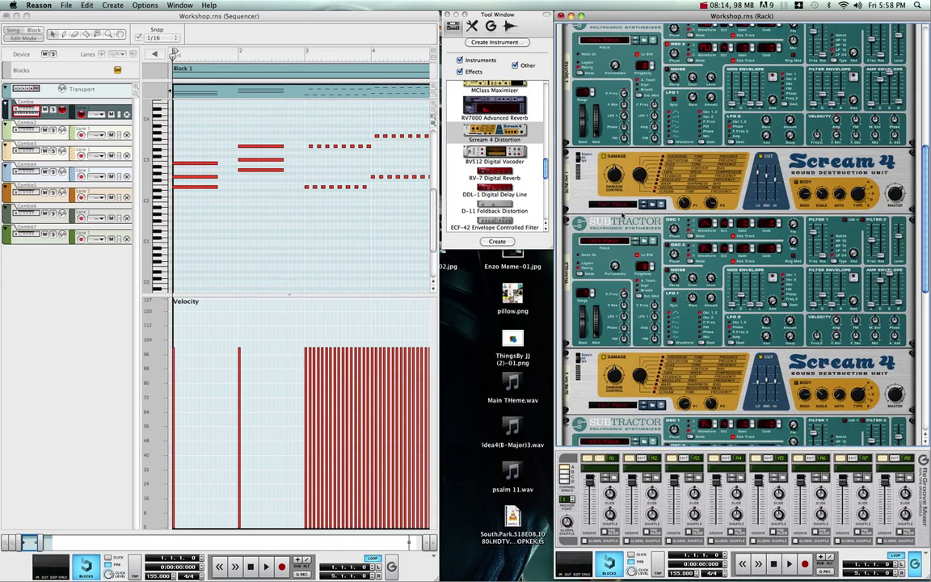
{"action": "scroll", "coordinate": [620, 213], "scroll_direction": "up", "scroll_amount": 4}
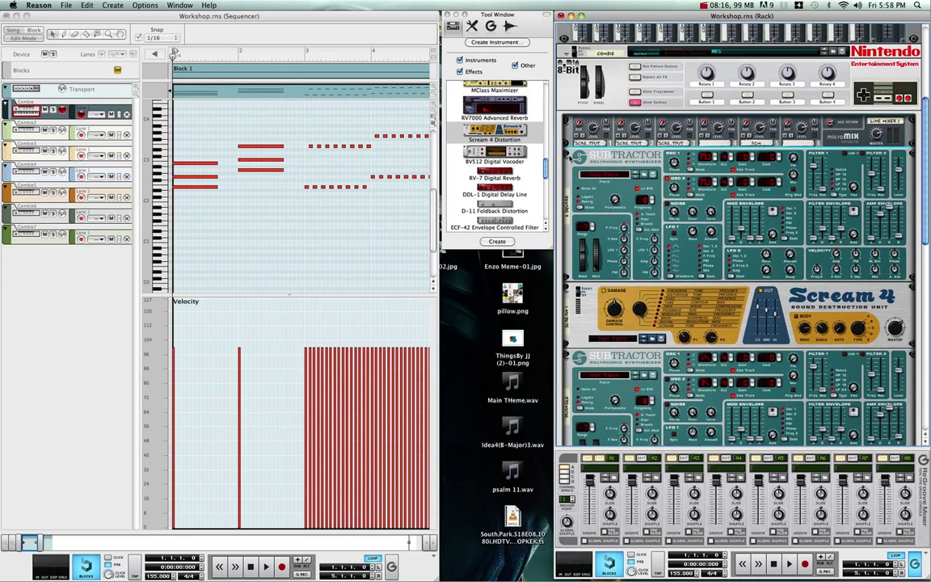
Step: Fold the three SubTractors and their three Scream 4 units into thin strips
{"action": "left_click", "coordinate": [567, 155]}
{"action": "left_click", "coordinate": [567, 169]}
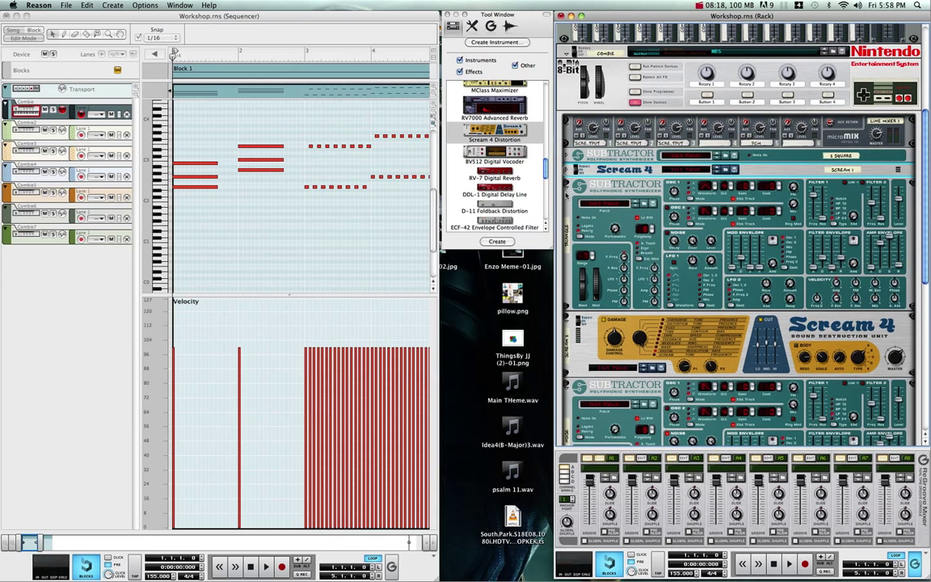
{"action": "left_click", "coordinate": [567, 186]}
{"action": "left_click", "coordinate": [568, 199]}
{"action": "left_click", "coordinate": [568, 213]}
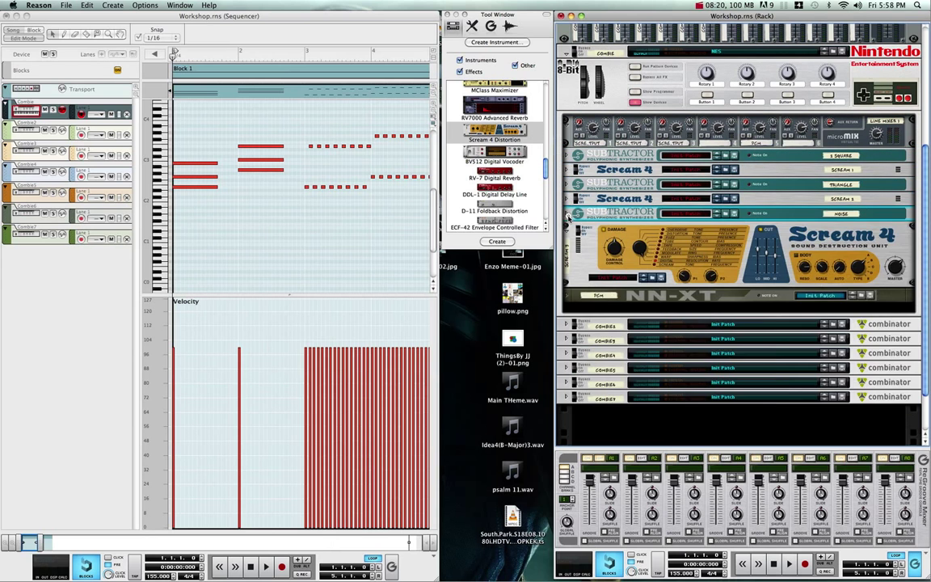
{"action": "left_click", "coordinate": [568, 228]}
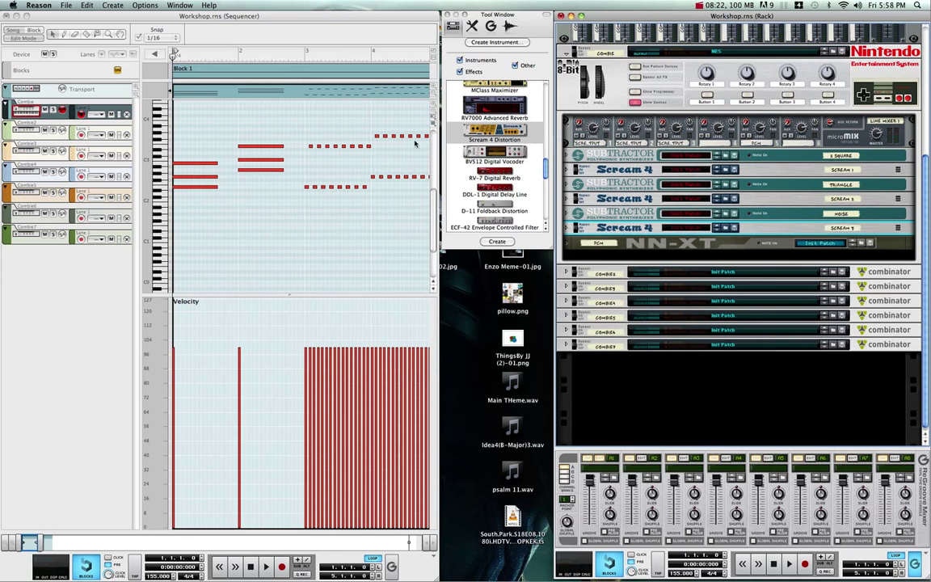
{"action": "scroll", "coordinate": [266, 155], "scroll_direction": "right", "scroll_amount": 3}
{"action": "scroll", "coordinate": [287, 149], "scroll_direction": "left", "scroll_amount": 3}
Step: Load BitBell[NES].cmb from 8-bit > Presets > NES Presets > Lead into the Combinator
{"action": "left_click", "coordinate": [838, 51]}
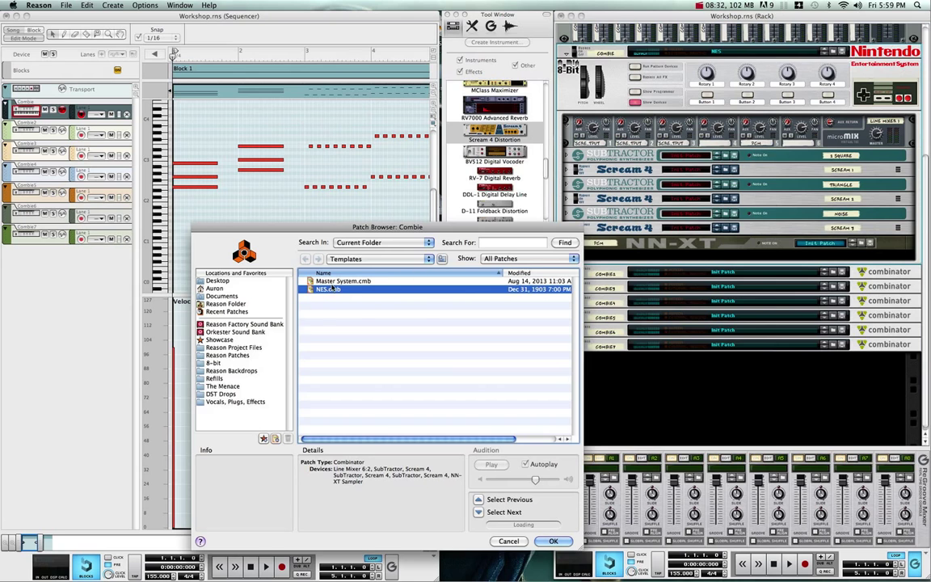
{"action": "left_click", "coordinate": [378, 258]}
{"action": "left_click", "coordinate": [337, 268]}
{"action": "double_click", "coordinate": [330, 288]}
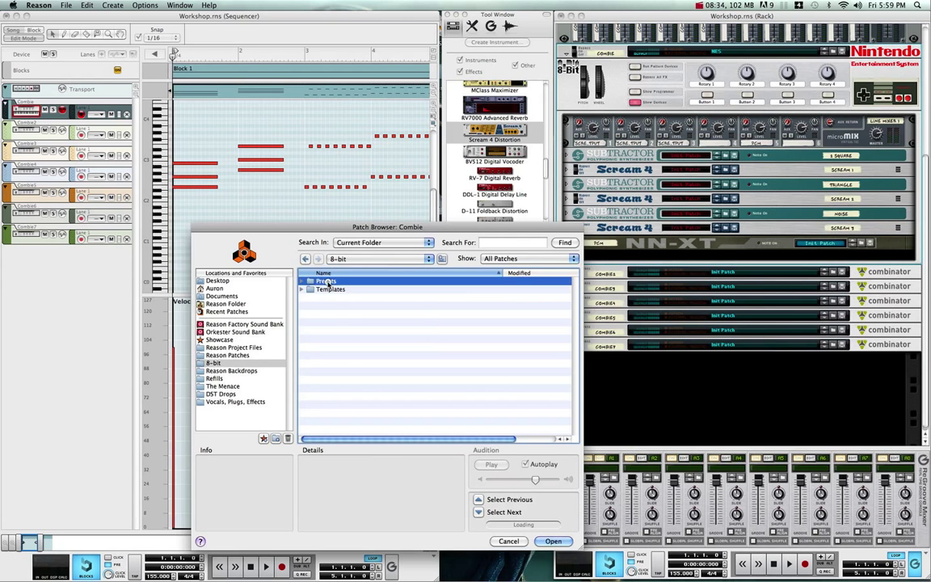
{"action": "double_click", "coordinate": [333, 289]}
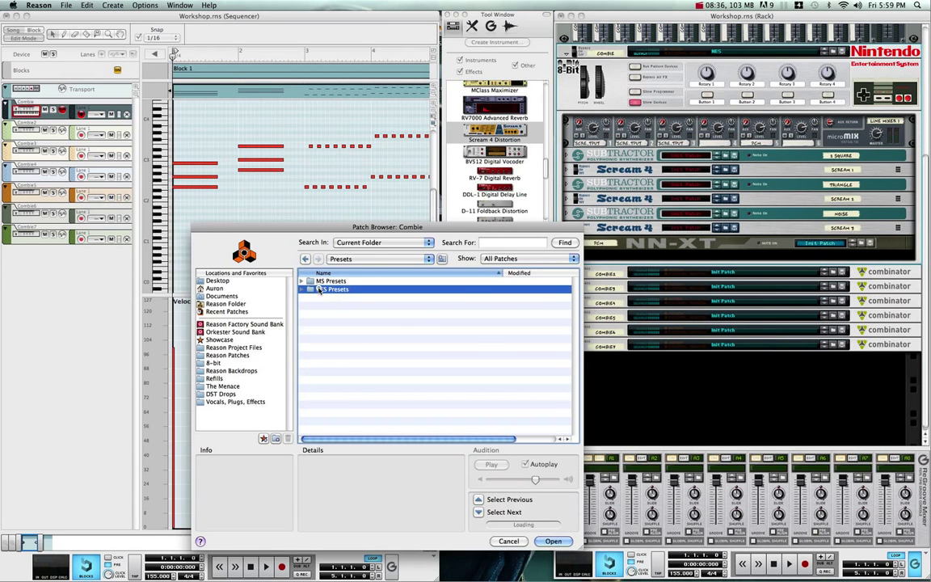
{"action": "left_click", "coordinate": [324, 298]}
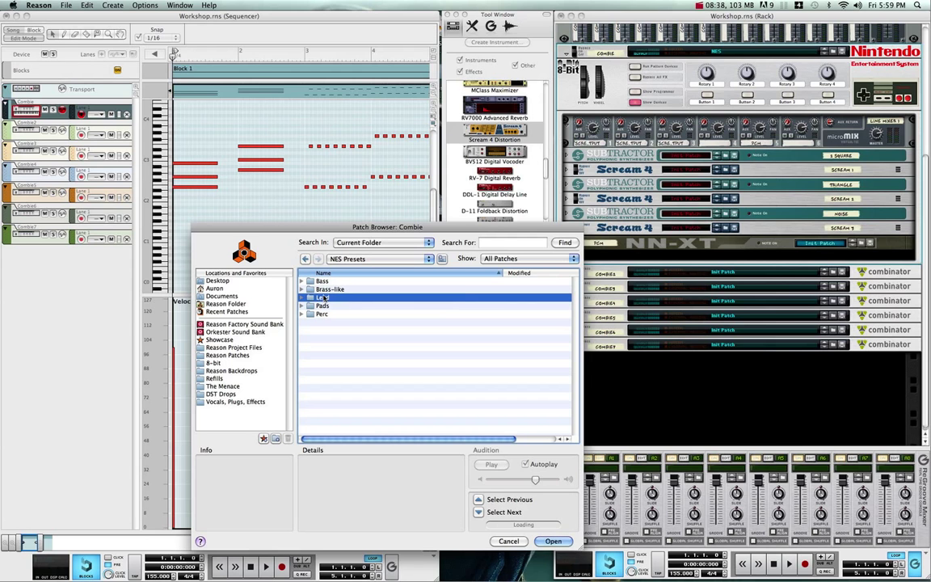
{"action": "double_click", "coordinate": [324, 298]}
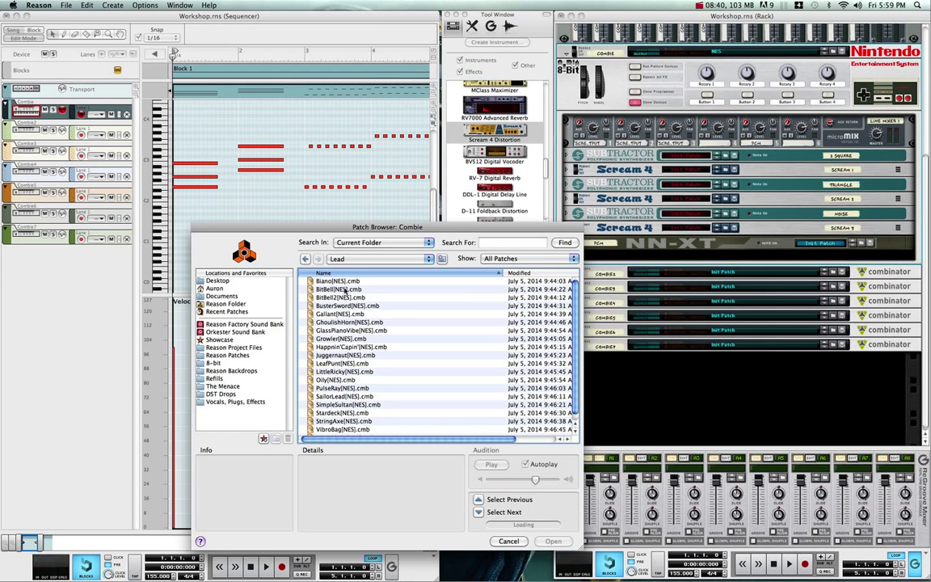
{"action": "double_click", "coordinate": [342, 297]}
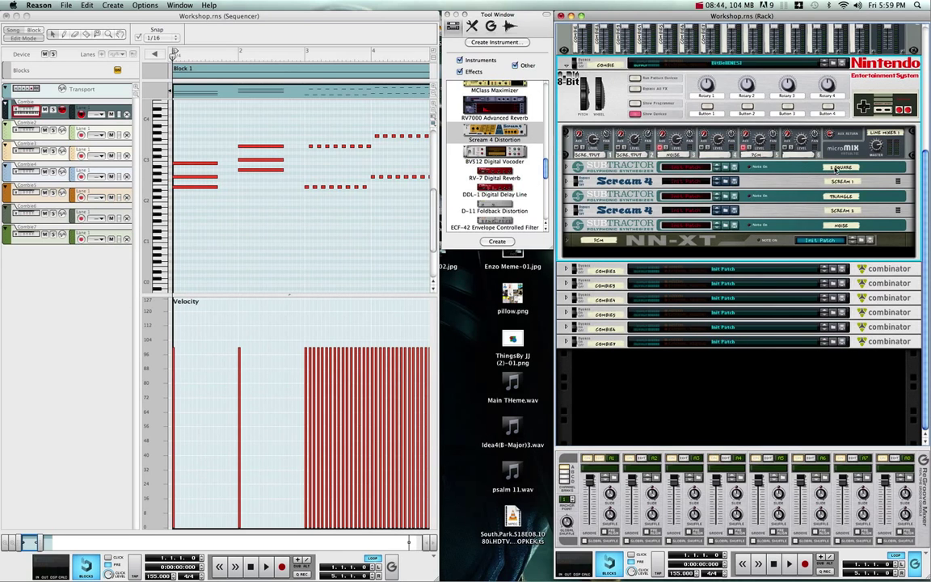
{"action": "left_click", "coordinate": [837, 195]}
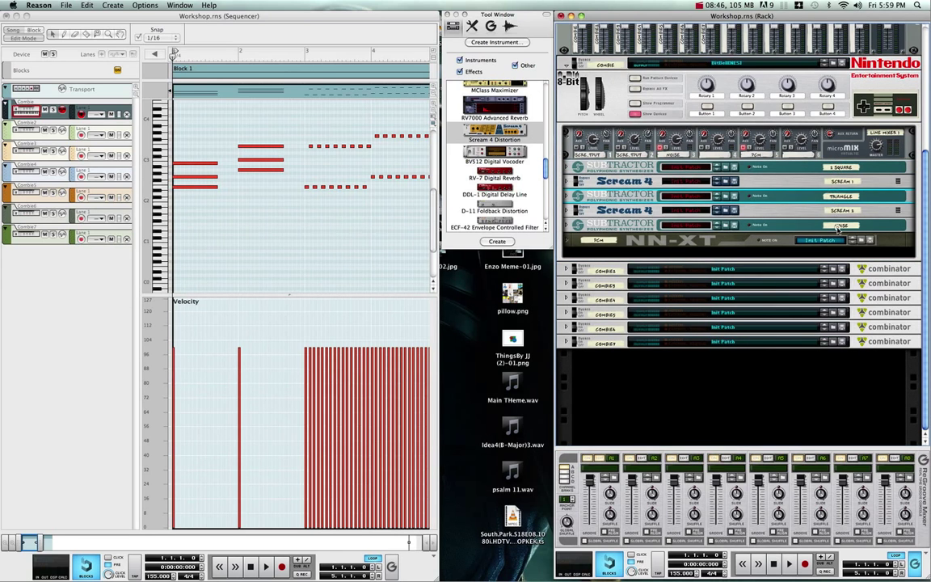
{"action": "left_click", "coordinate": [837, 228]}
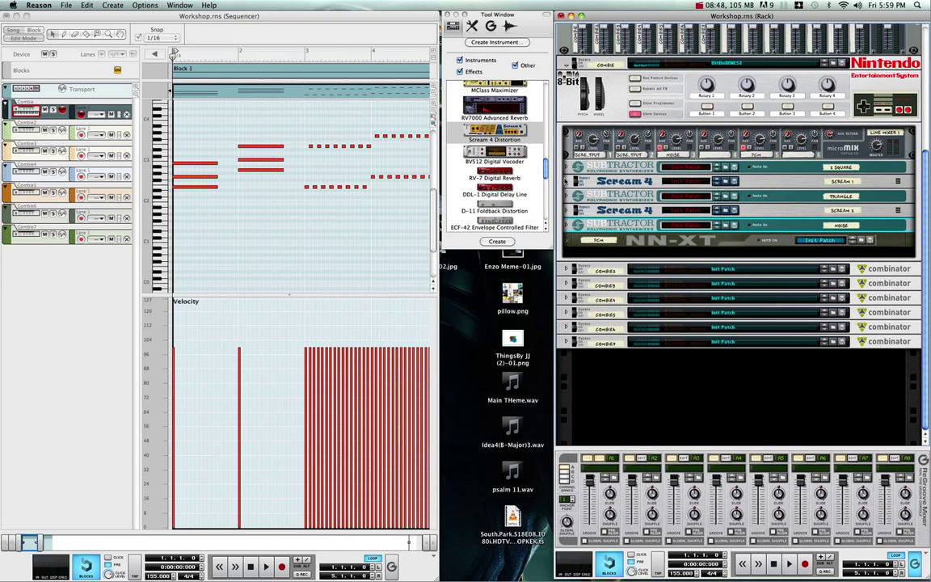
{"action": "left_click", "coordinate": [566, 181]}
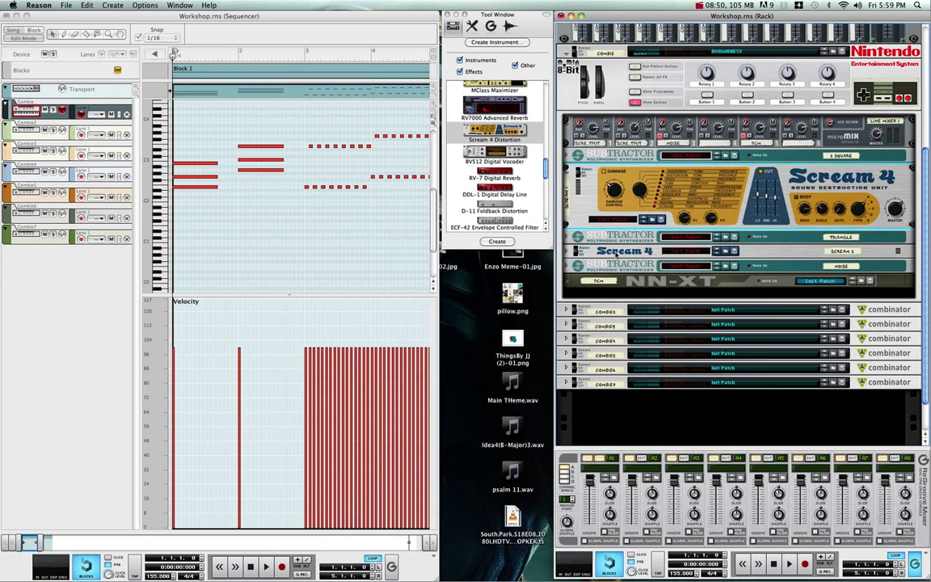
{"action": "left_click", "coordinate": [569, 252]}
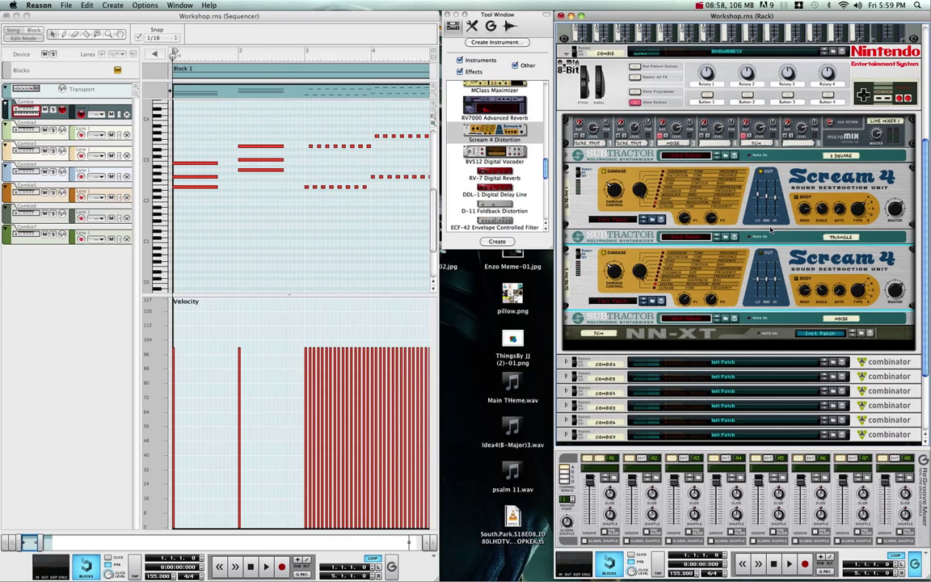
{"action": "left_click", "coordinate": [569, 171]}
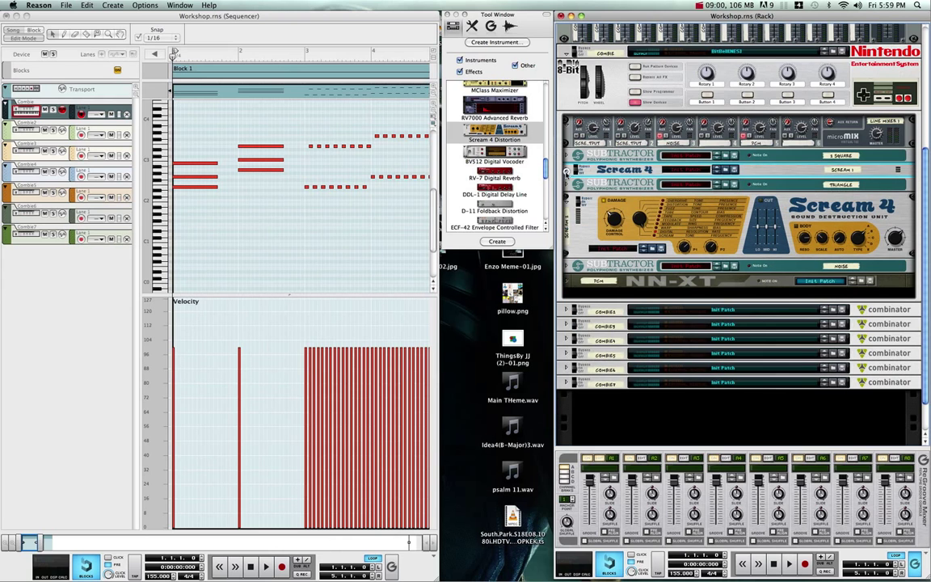
{"action": "left_click", "coordinate": [570, 211]}
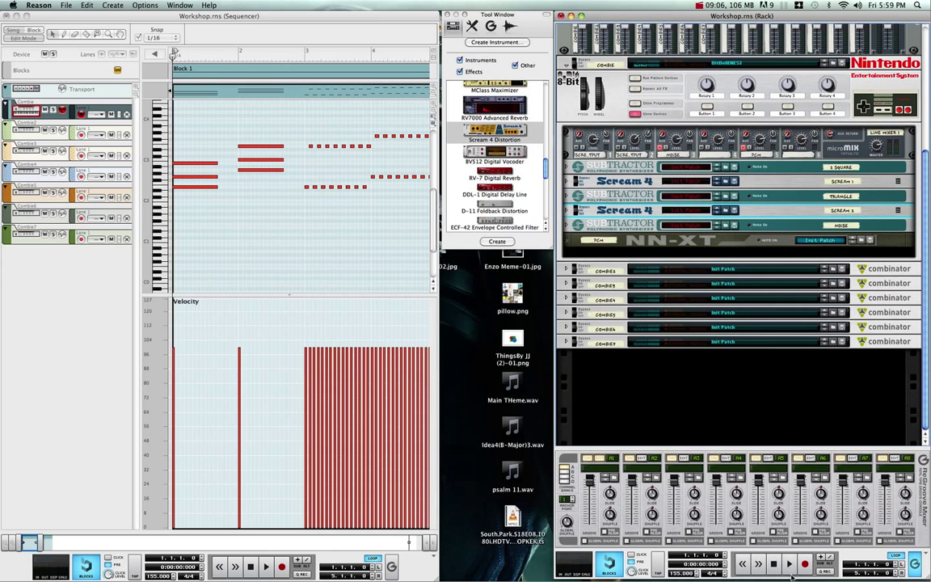
Step: Start playback and audition the BusterSword, Happnin'Capin', LeafPunt and SailorLead[NES] Combinator patches
{"action": "left_click", "coordinate": [789, 564]}
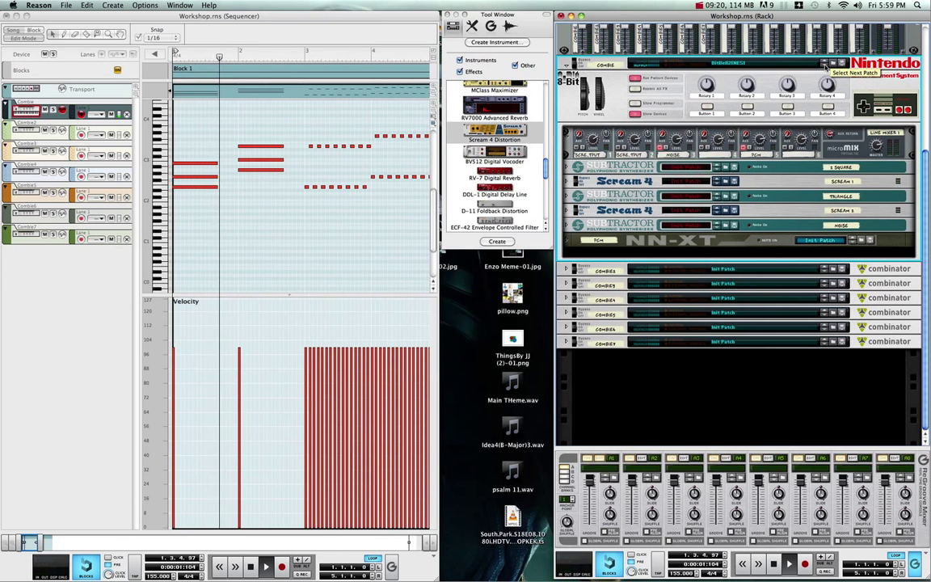
{"action": "left_click", "coordinate": [826, 65]}
{"action": "left_click", "coordinate": [802, 64]}
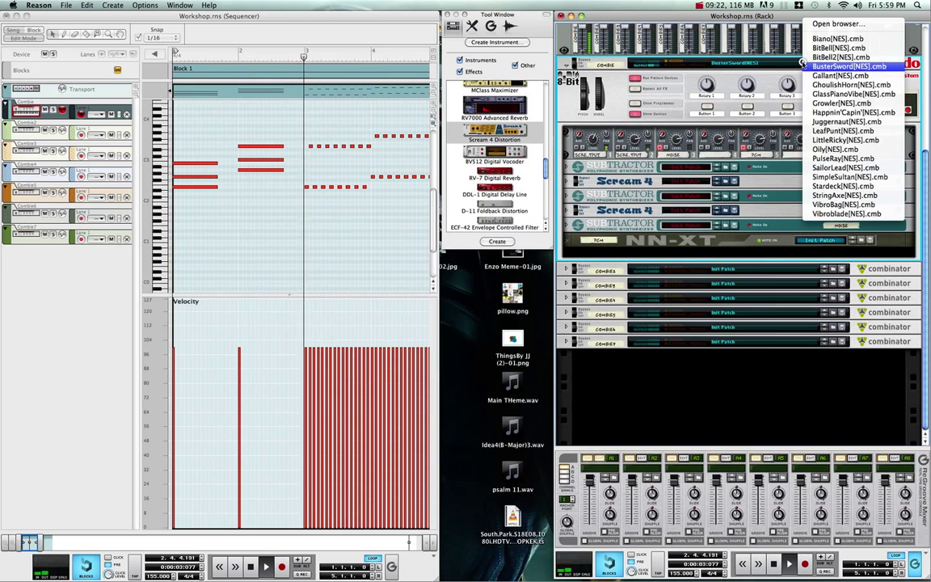
{"action": "left_click", "coordinate": [845, 114]}
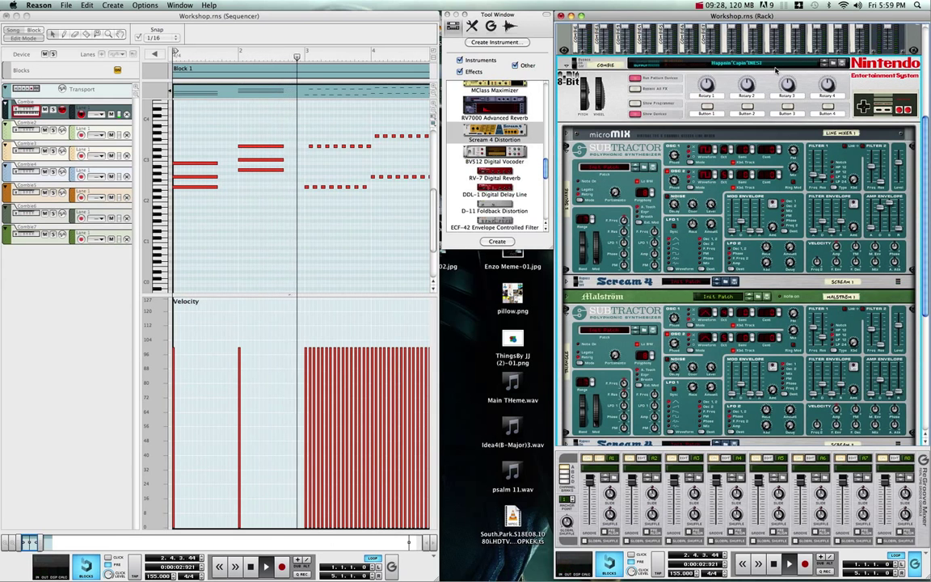
{"action": "left_click", "coordinate": [778, 70]}
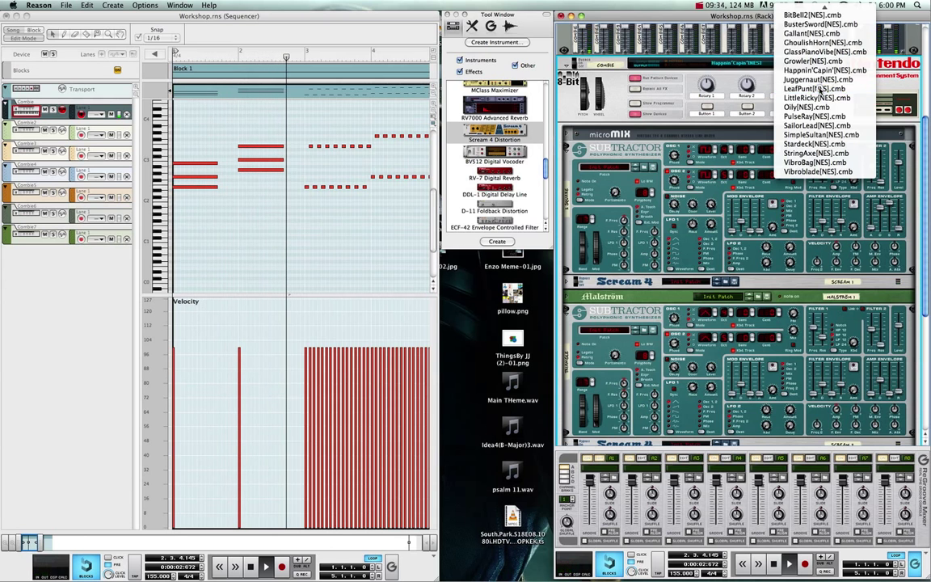
{"action": "left_click", "coordinate": [818, 88]}
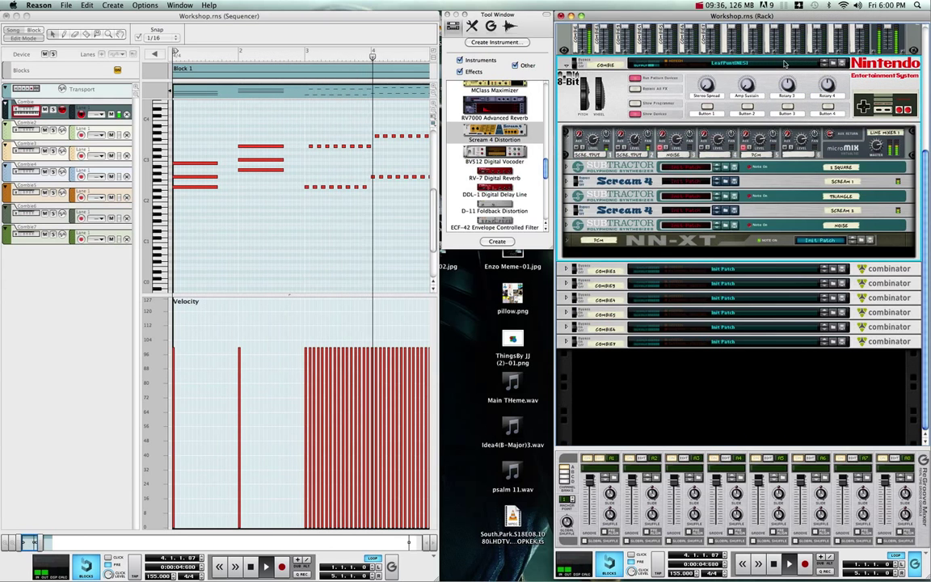
{"action": "left_click", "coordinate": [783, 64]}
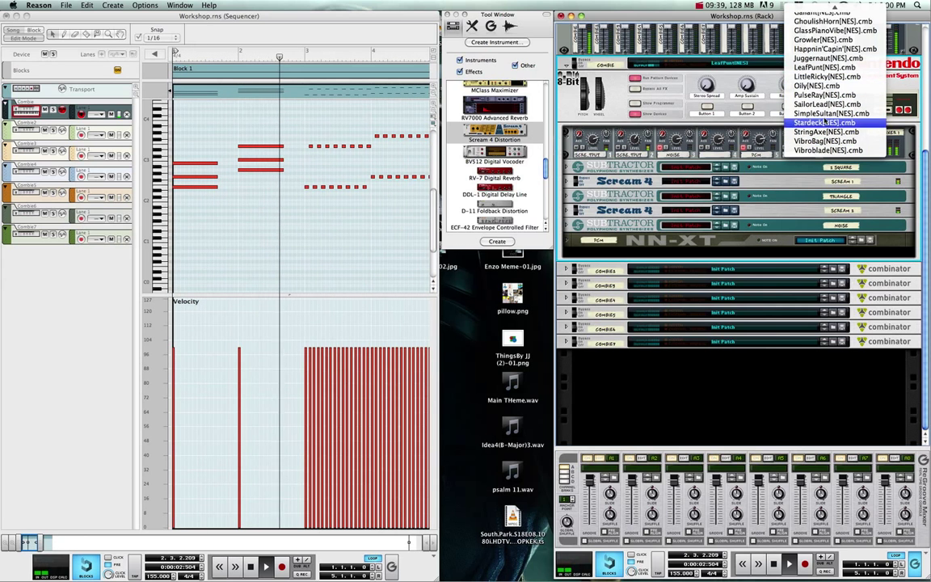
{"action": "left_click", "coordinate": [824, 104]}
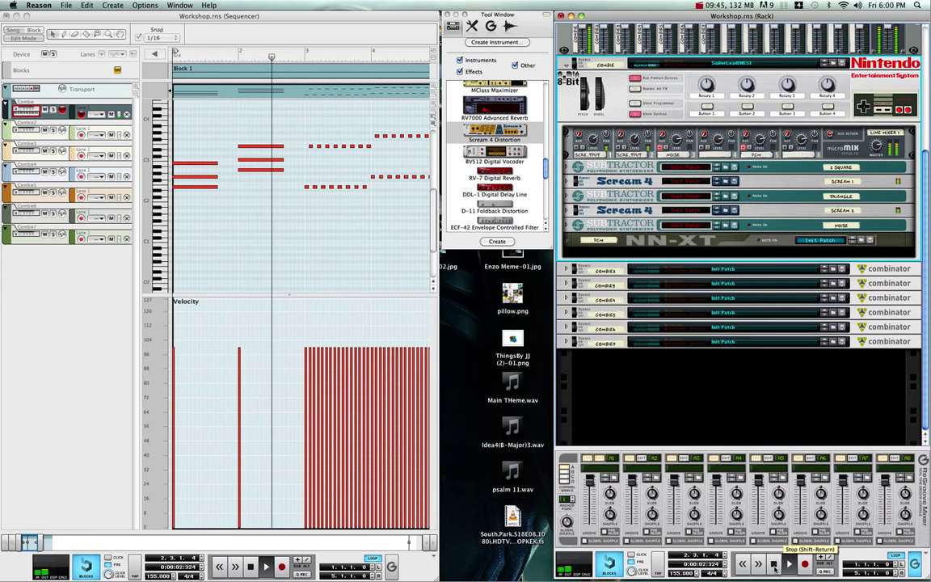
Step: Stop playback and unfold the 1 SQUARE SubTractor's full panel
{"action": "left_click", "coordinate": [774, 564]}
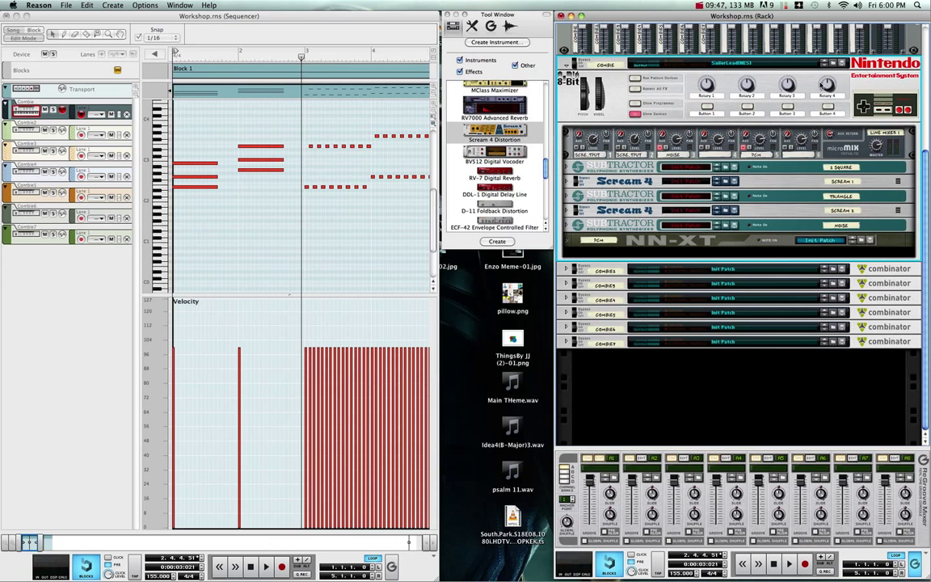
{"action": "mouse_move", "coordinate": [826, 84]}
{"action": "left_click", "coordinate": [565, 166]}
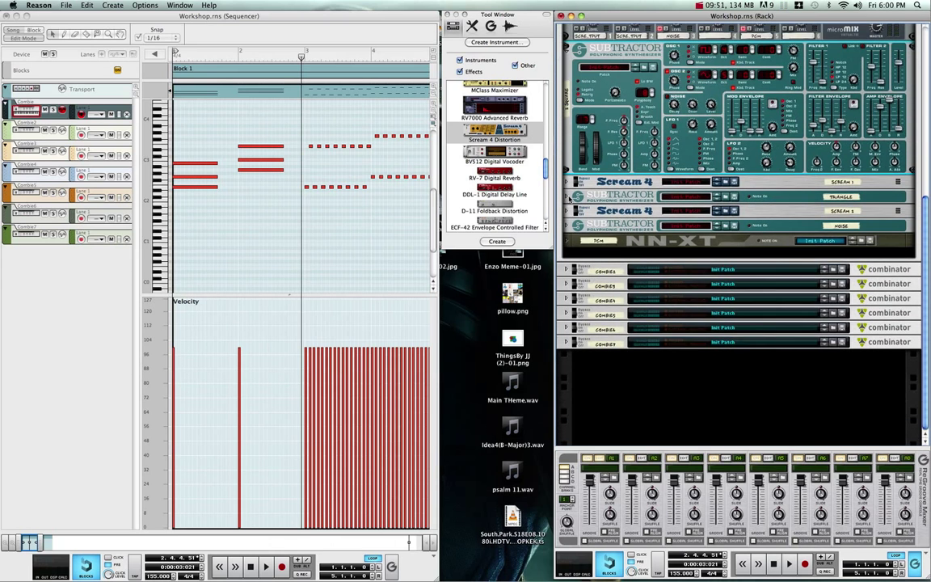
Step: Unfold the second Subtractor and both Scream 4 devices in the 8-Bit Combinator to inspect them
{"action": "left_click", "coordinate": [566, 196]}
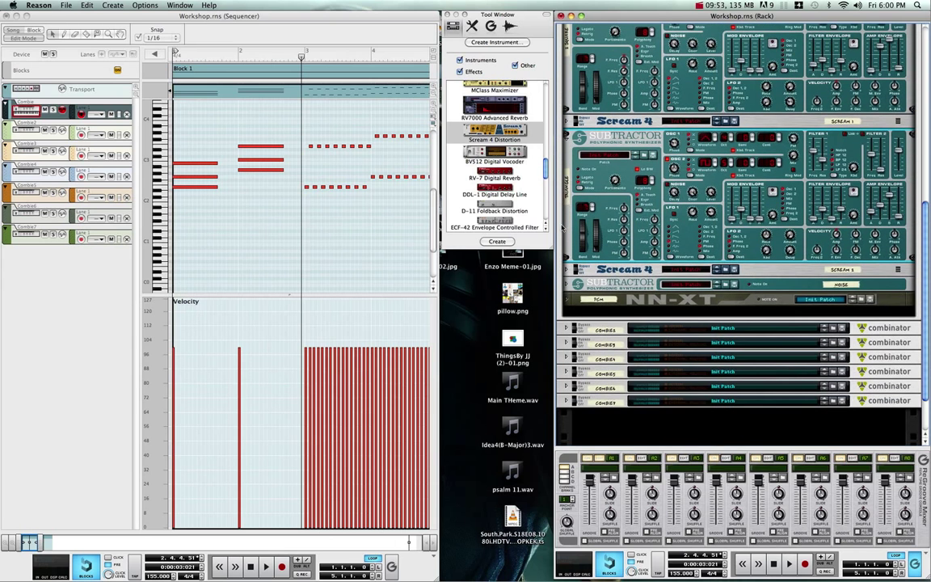
{"action": "left_click", "coordinate": [566, 270]}
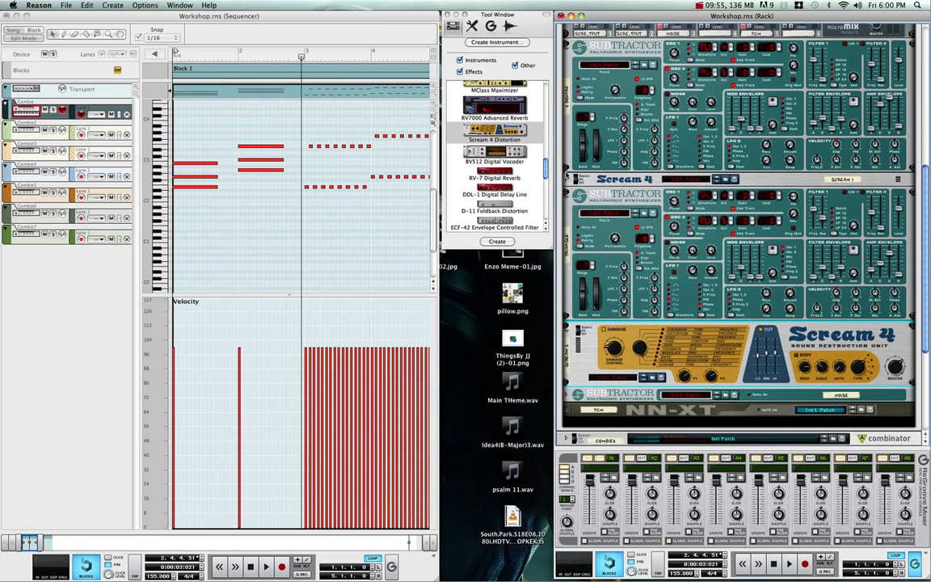
{"action": "left_click", "coordinate": [566, 179]}
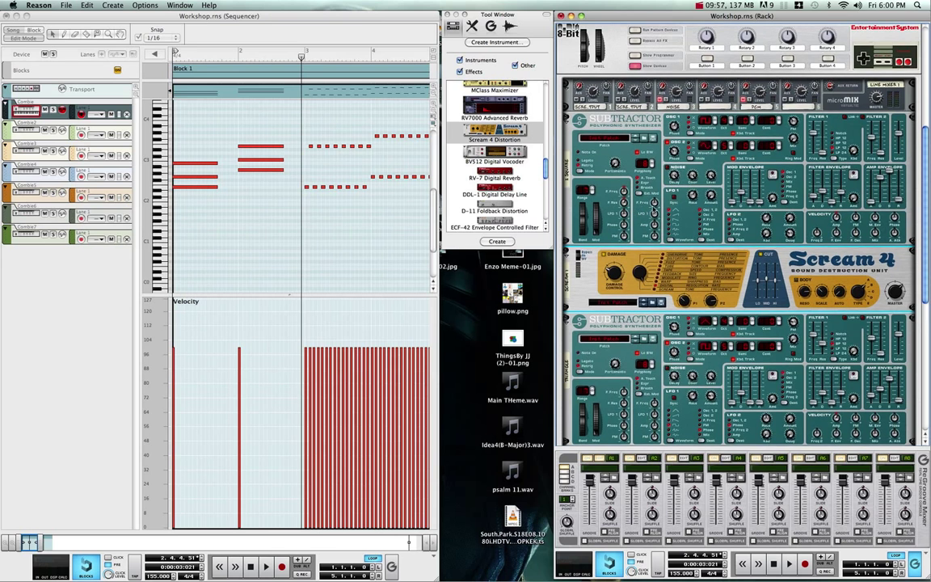
Step: Collapse both Scream 4 units and the big Subtractor again, then return up the rack to the mixer
{"action": "left_click", "coordinate": [568, 136]}
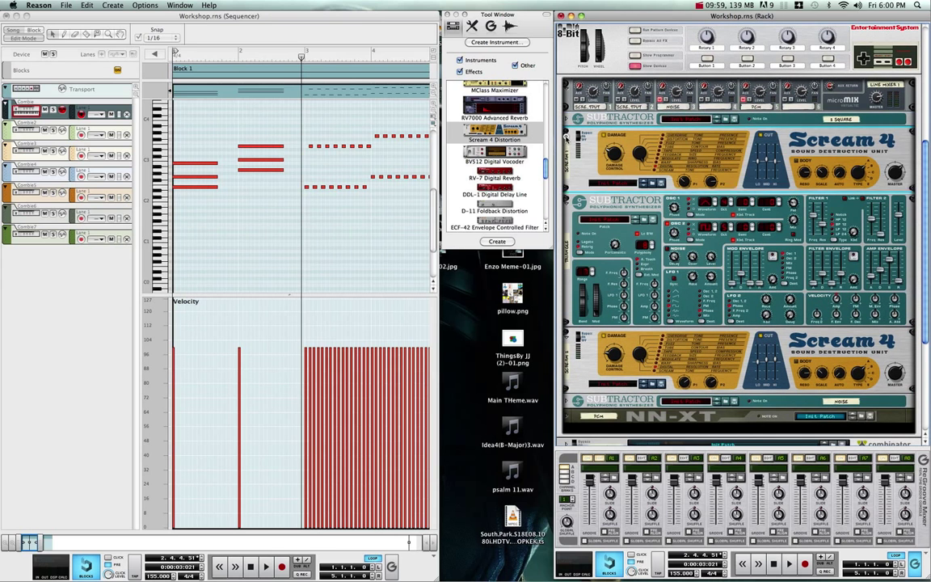
{"action": "left_click", "coordinate": [568, 149]}
{"action": "left_click", "coordinate": [568, 166]}
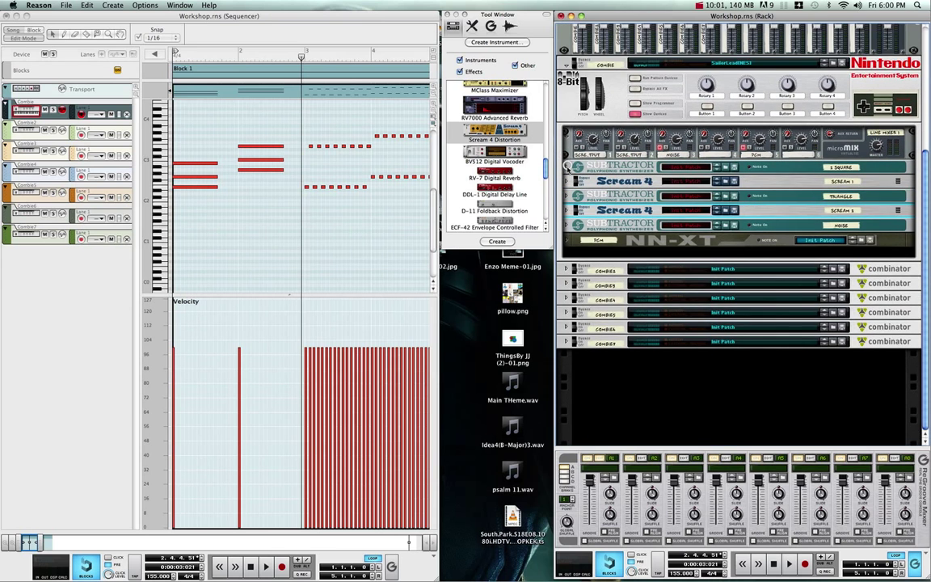
{"action": "scroll", "coordinate": [641, 164], "scroll_direction": "up", "scroll_amount": 3}
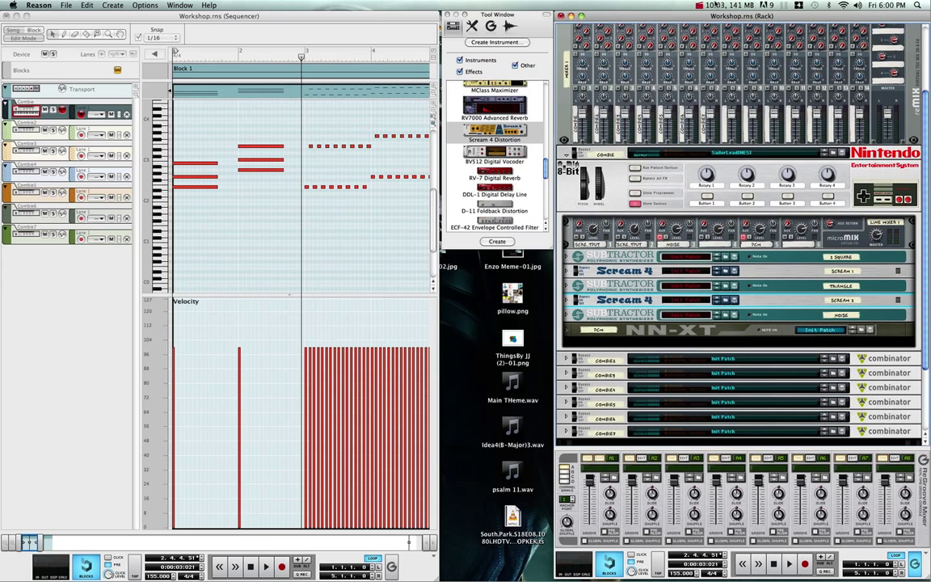